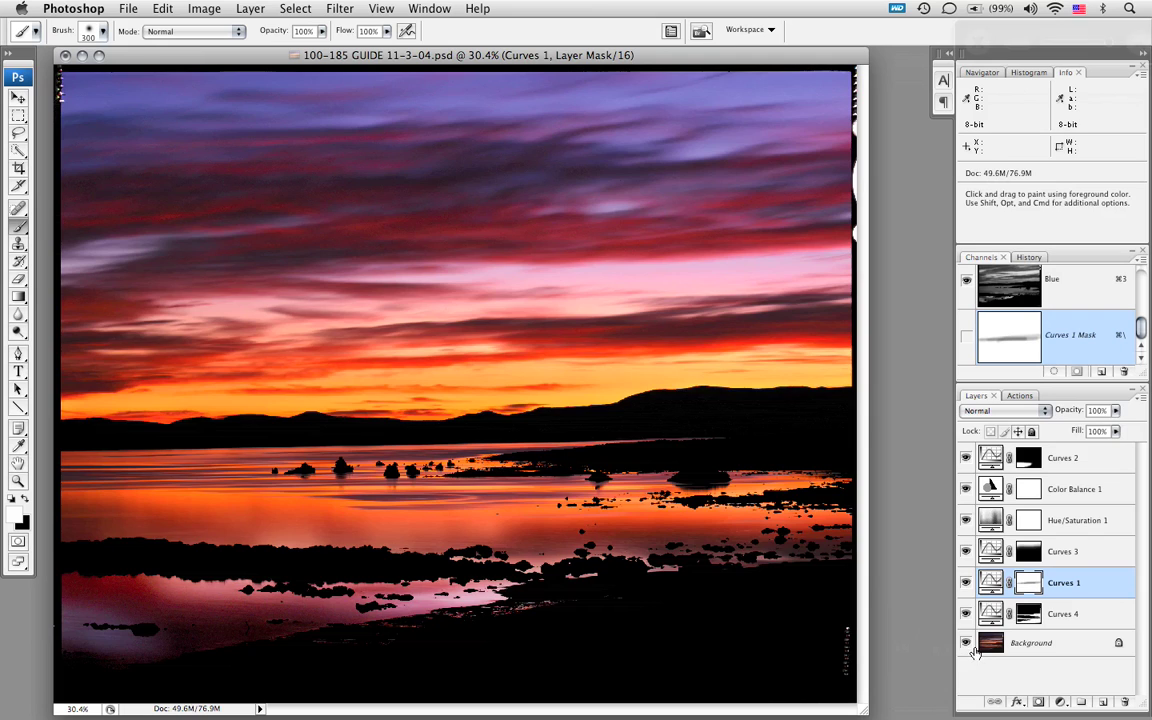
- Hide every adjustment layer so that only the Background layer shows, and pick the Move tool
{"action": "left_click", "coordinate": [966, 643], "text": "alt"}
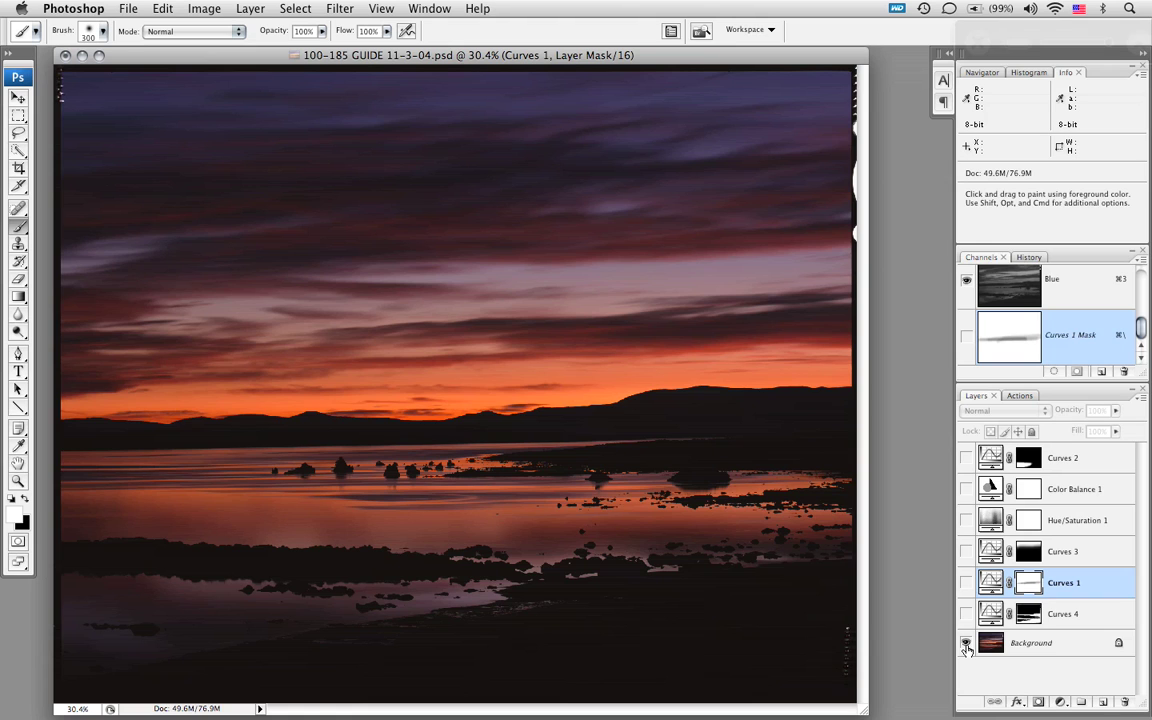
{"action": "left_click", "coordinate": [18, 97]}
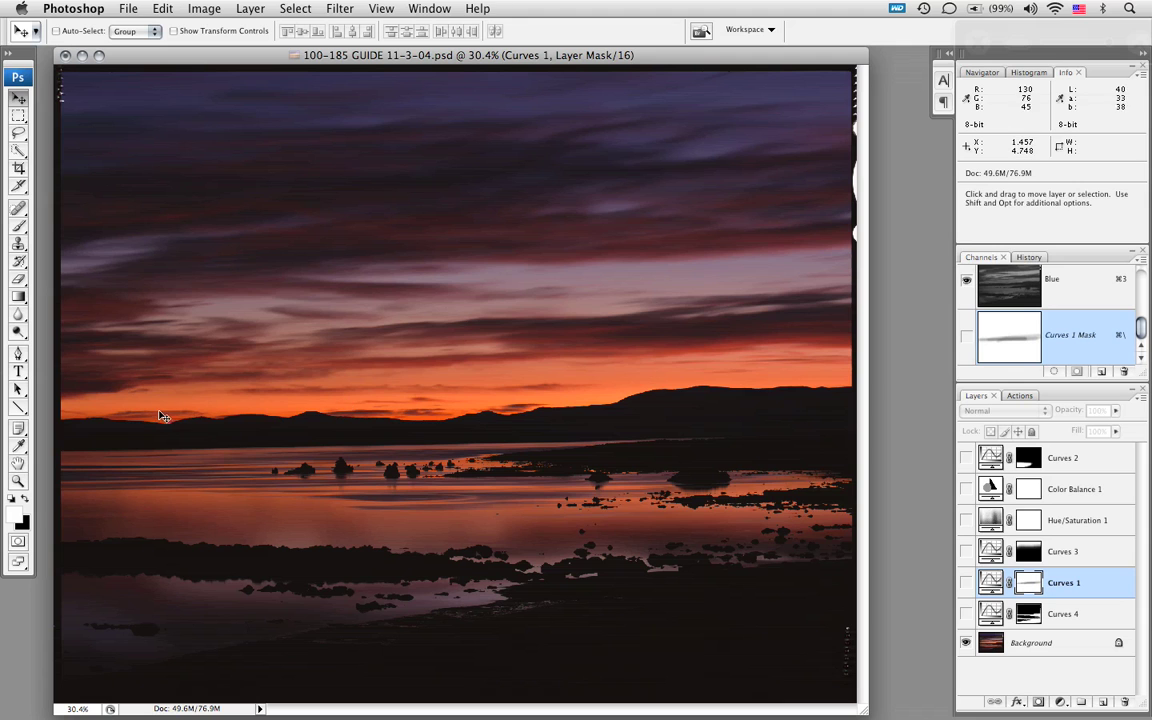
- Examine the glowing sky above the mountains at 100% magnification, and return to the full image
{"action": "key", "text": "super+space"}
{"action": "left_click_drag", "start_coordinate": [391, 311], "coordinate": [111, 548]}
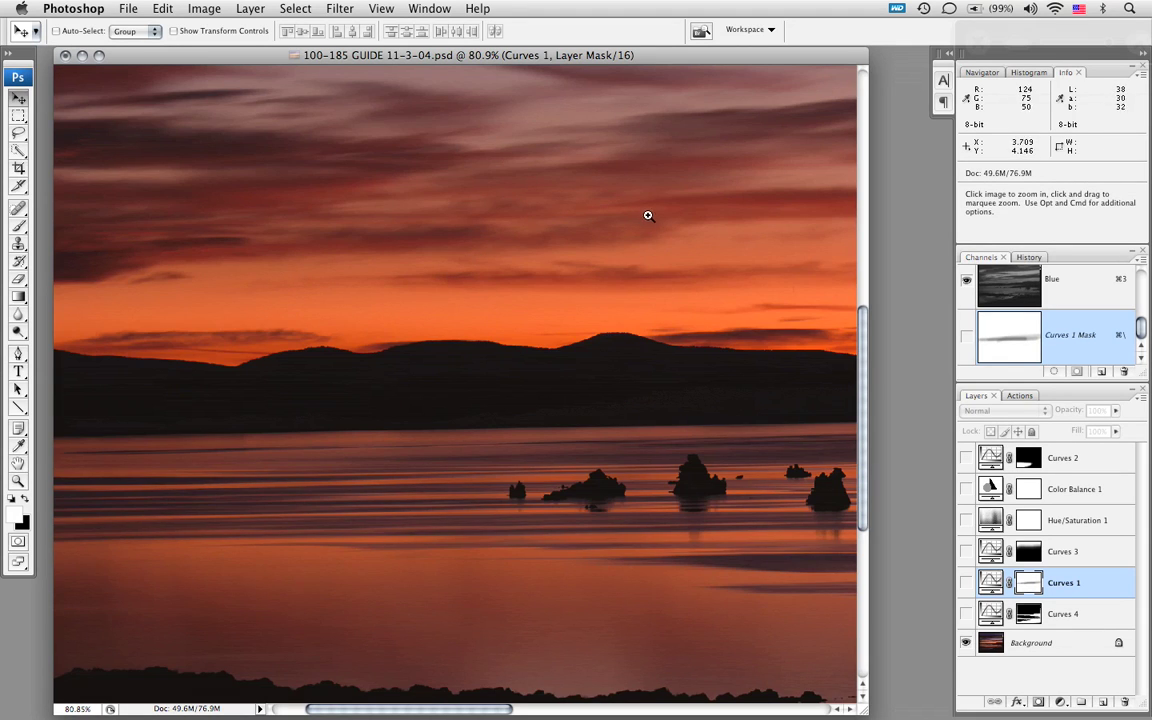
{"action": "left_click_drag", "start_coordinate": [649, 213], "coordinate": [193, 553]}
{"action": "key", "text": "super+alt+0"}
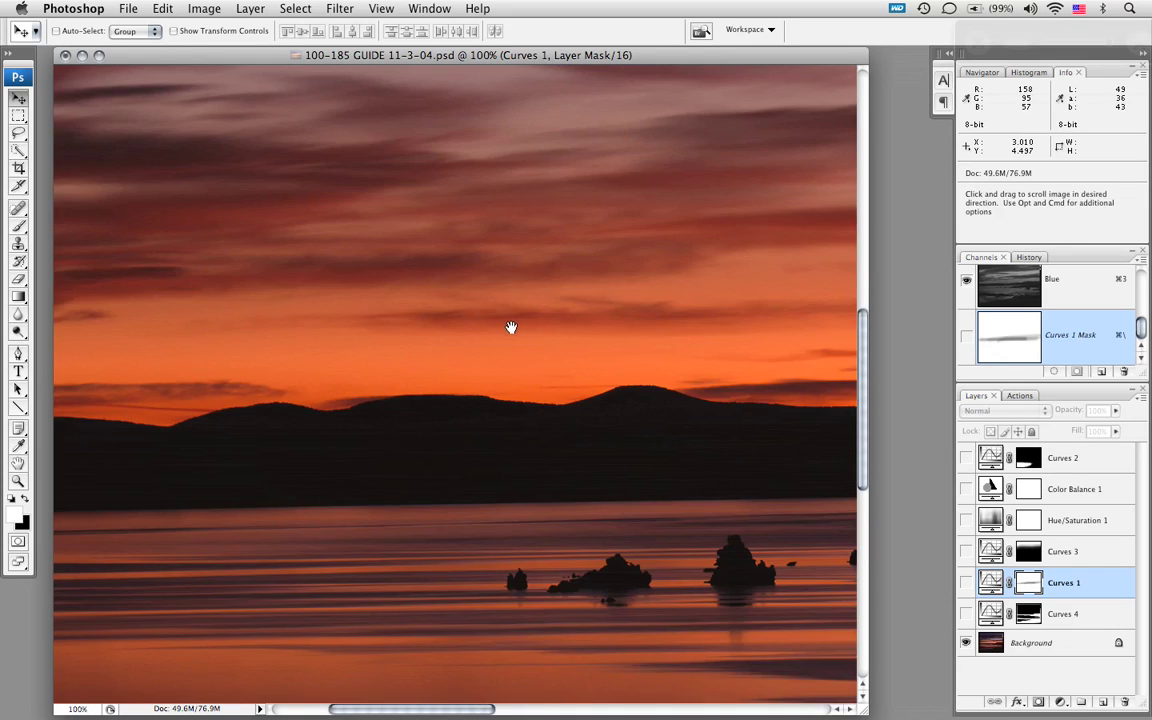
{"action": "left_click_drag", "start_coordinate": [512, 325], "coordinate": [452, 405]}
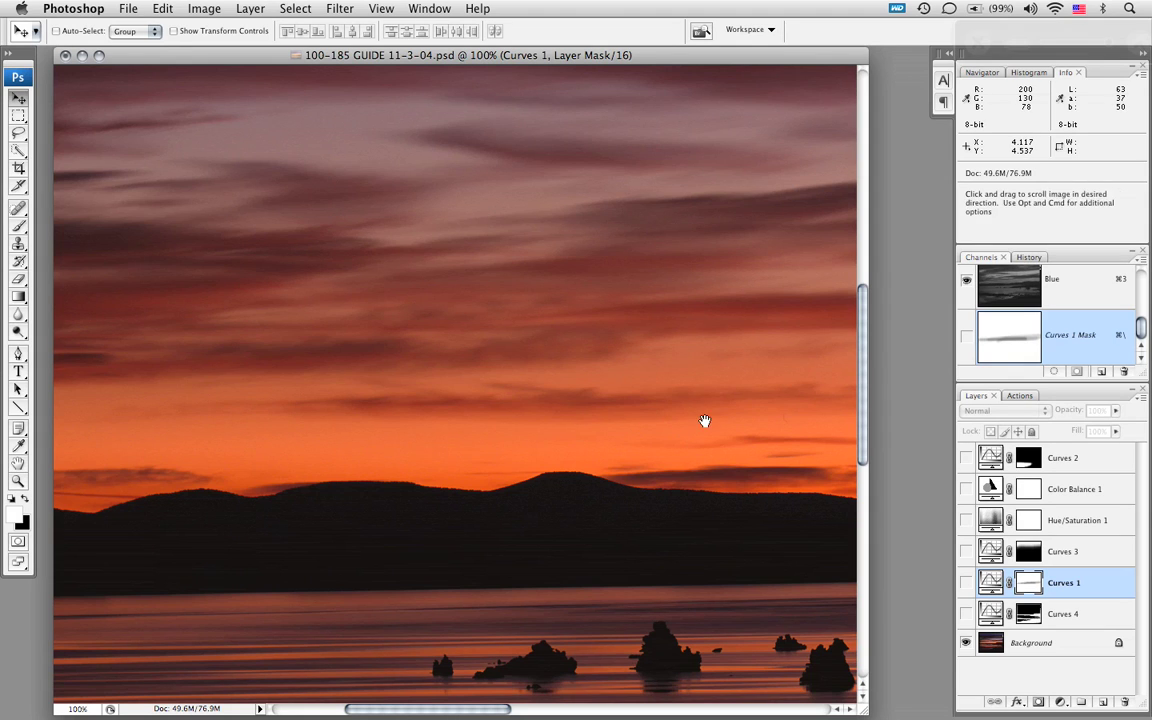
{"action": "left_click_drag", "start_coordinate": [704, 419], "coordinate": [480, 427]}
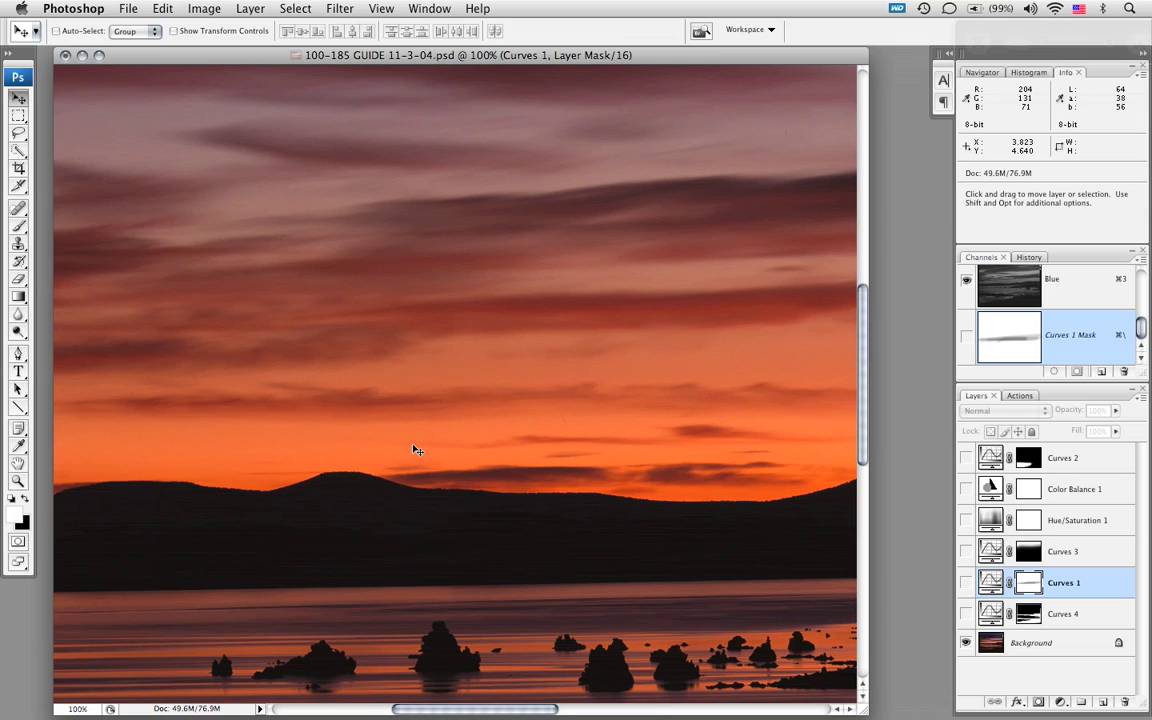
{"action": "key", "text": "super+0"}
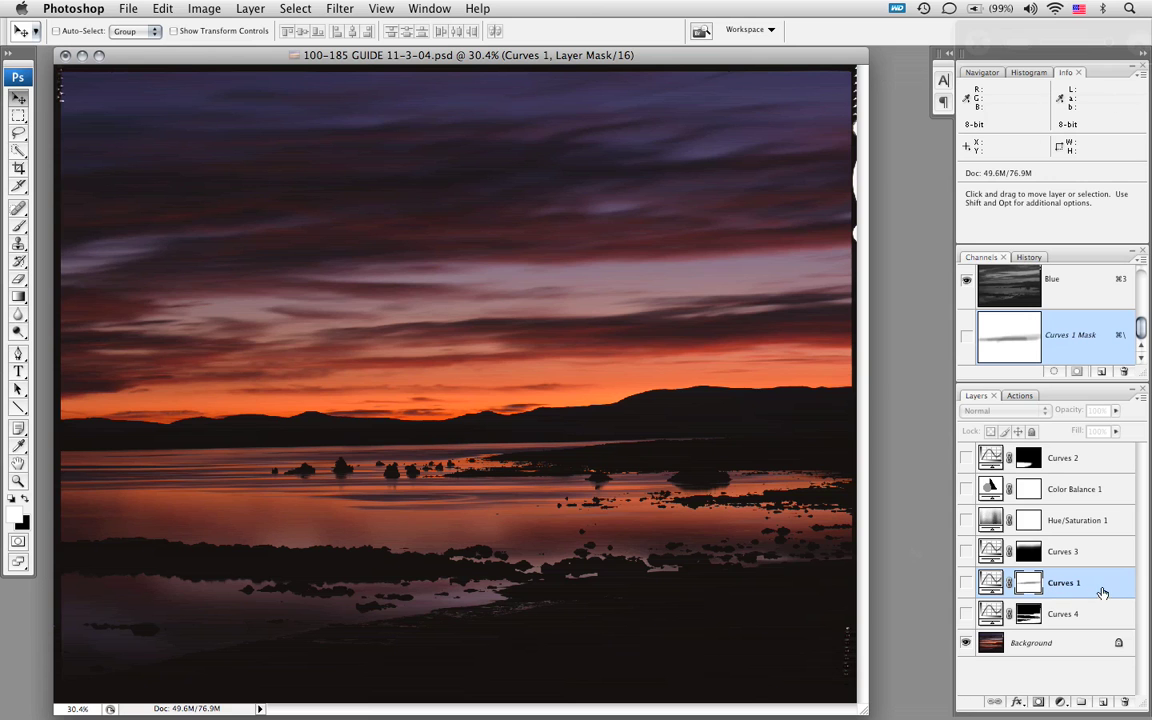
- Show the Curves 1 layer and compare the image with and without its adjustment
{"action": "left_click", "coordinate": [965, 583]}
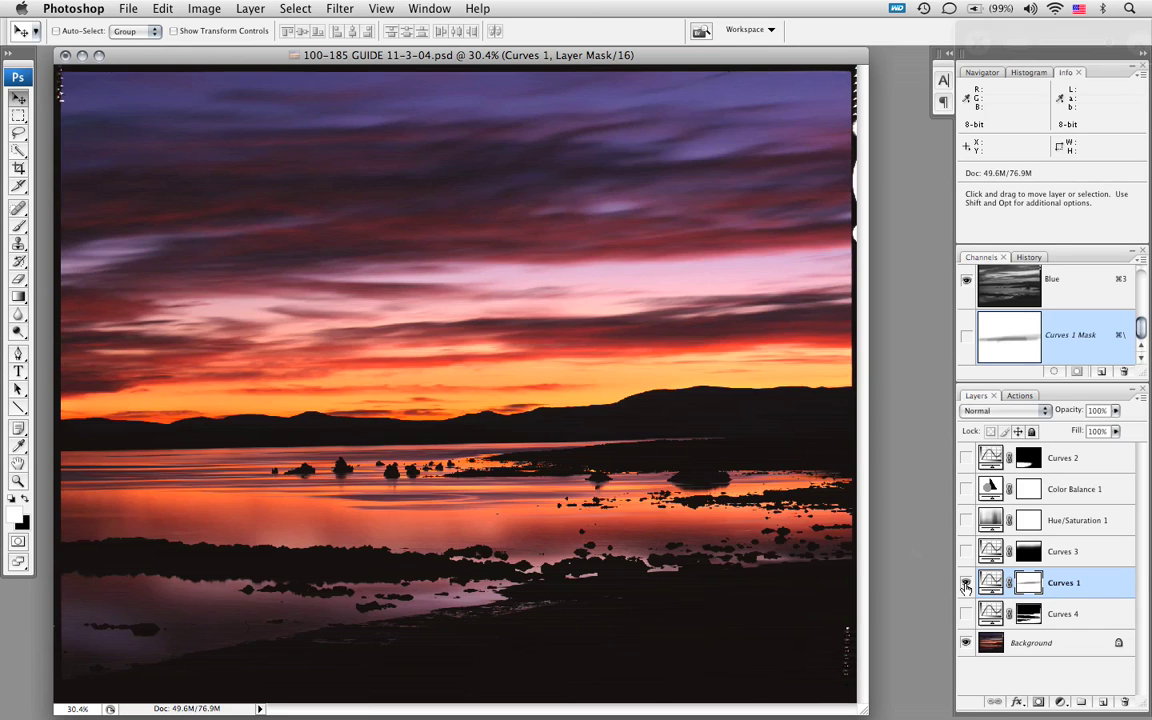
{"action": "left_click", "coordinate": [965, 583]}
{"action": "left_click", "coordinate": [965, 583]}
{"action": "left_click", "coordinate": [965, 583]}
{"action": "left_click", "coordinate": [965, 583]}
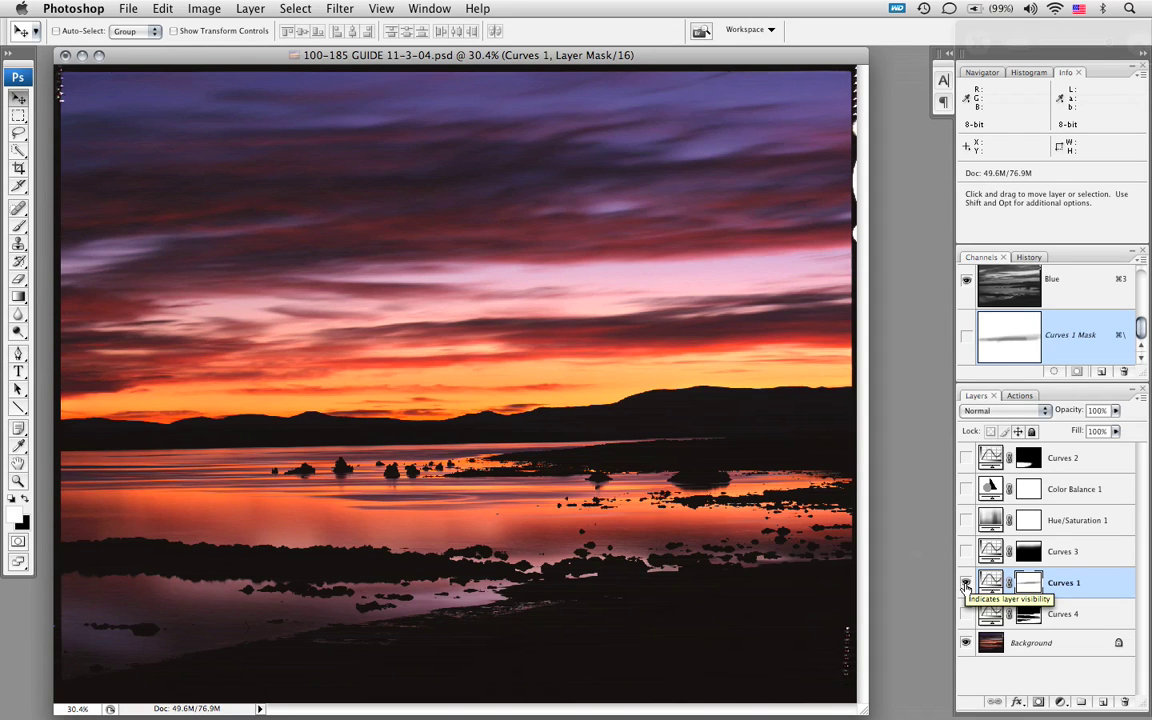
- Try brightening the highlights in the RGB curve of the Curves 1 layer, and discard the change
{"action": "double_click", "coordinate": [990, 582]}
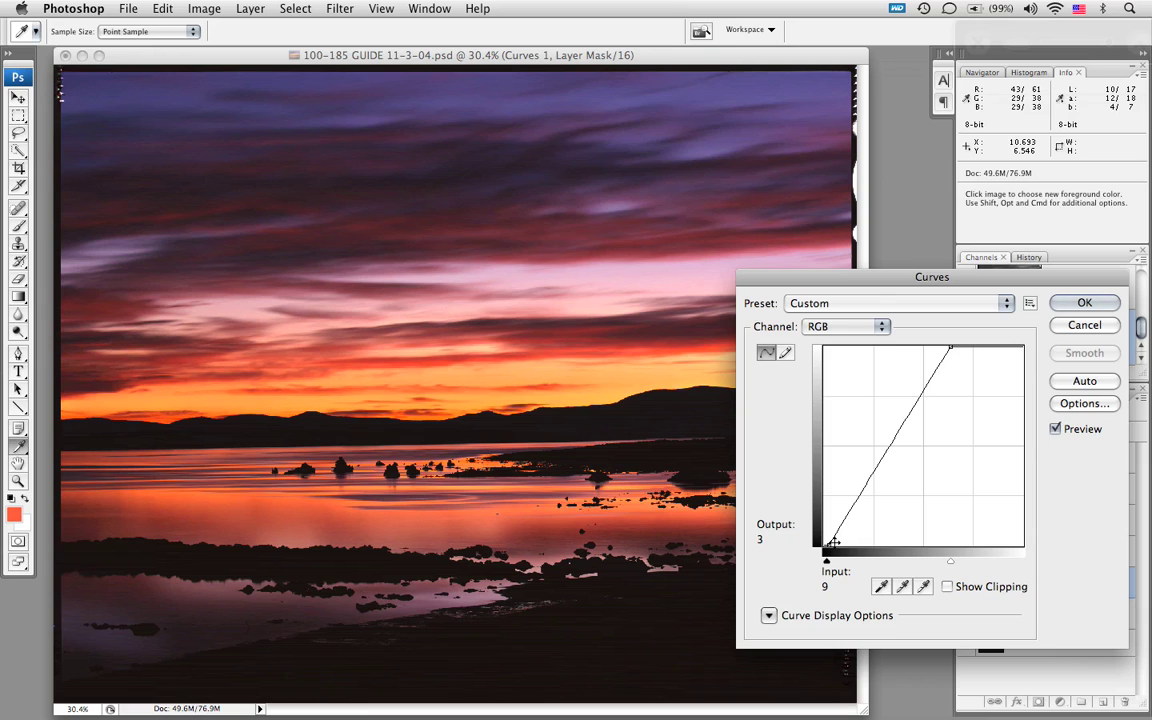
{"action": "left_click_drag", "start_coordinate": [927, 386], "coordinate": [927, 360]}
{"action": "left_click", "coordinate": [870, 473]}
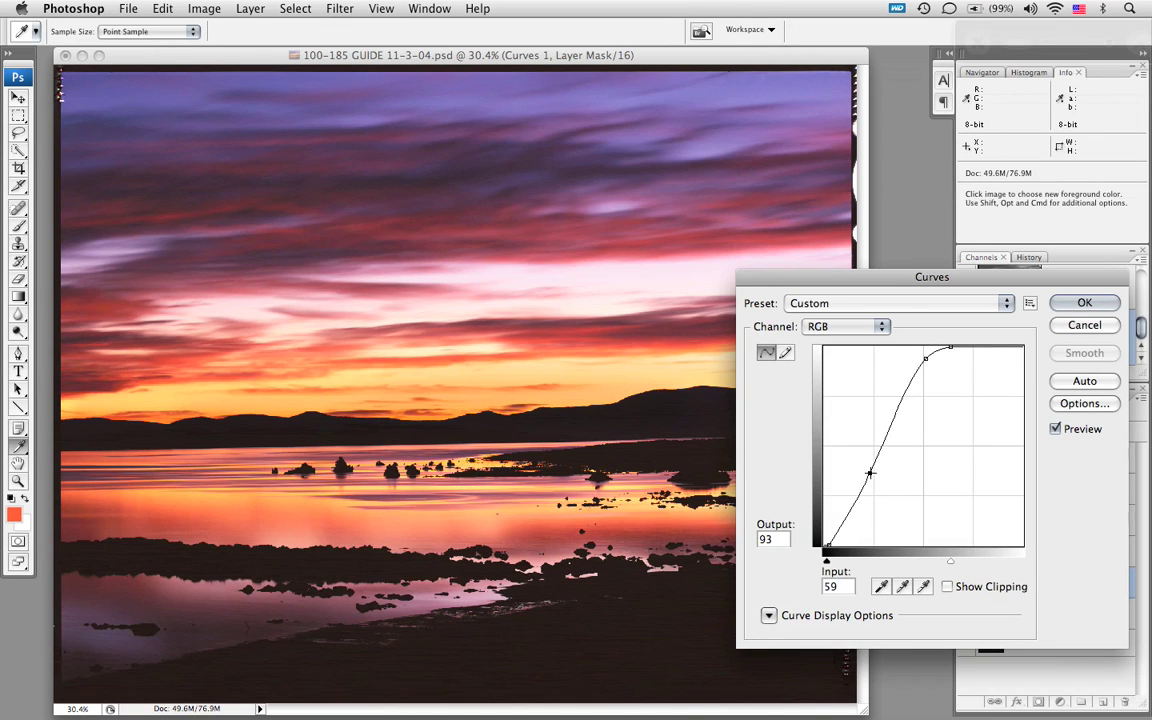
{"action": "left_click", "coordinate": [1084, 326]}
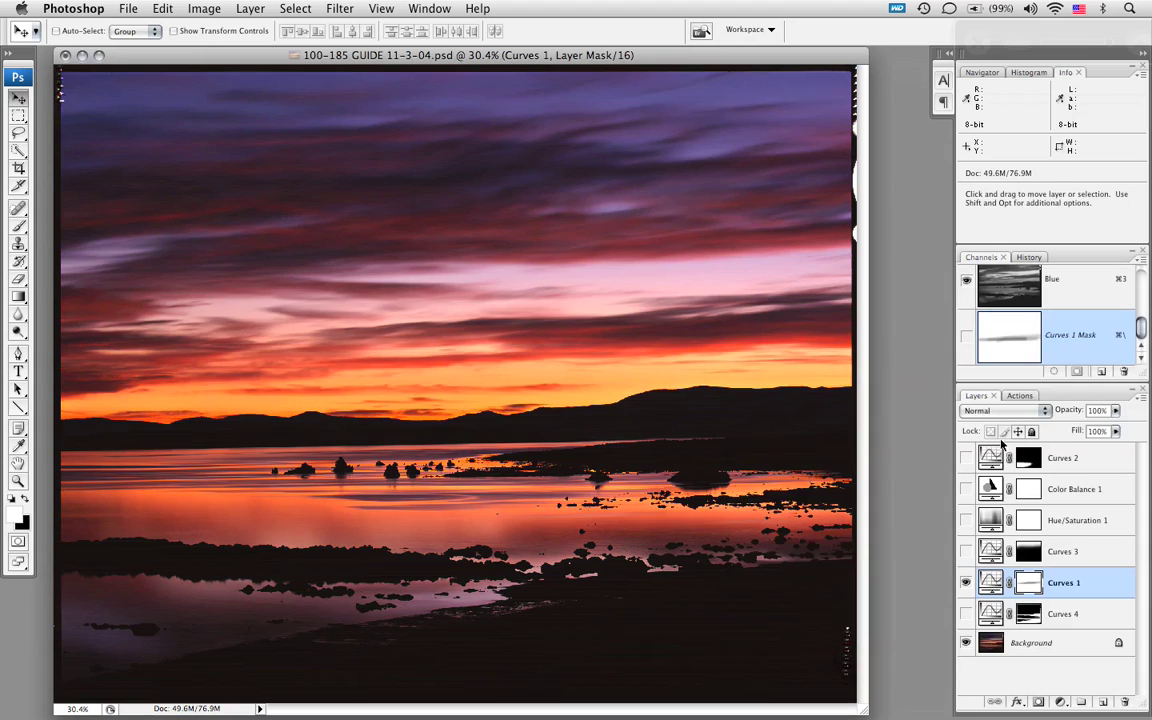
- Review the white point of the Curves 1 layer's RGB curve and leave the settings without saving
{"action": "key", "text": "super+m"}
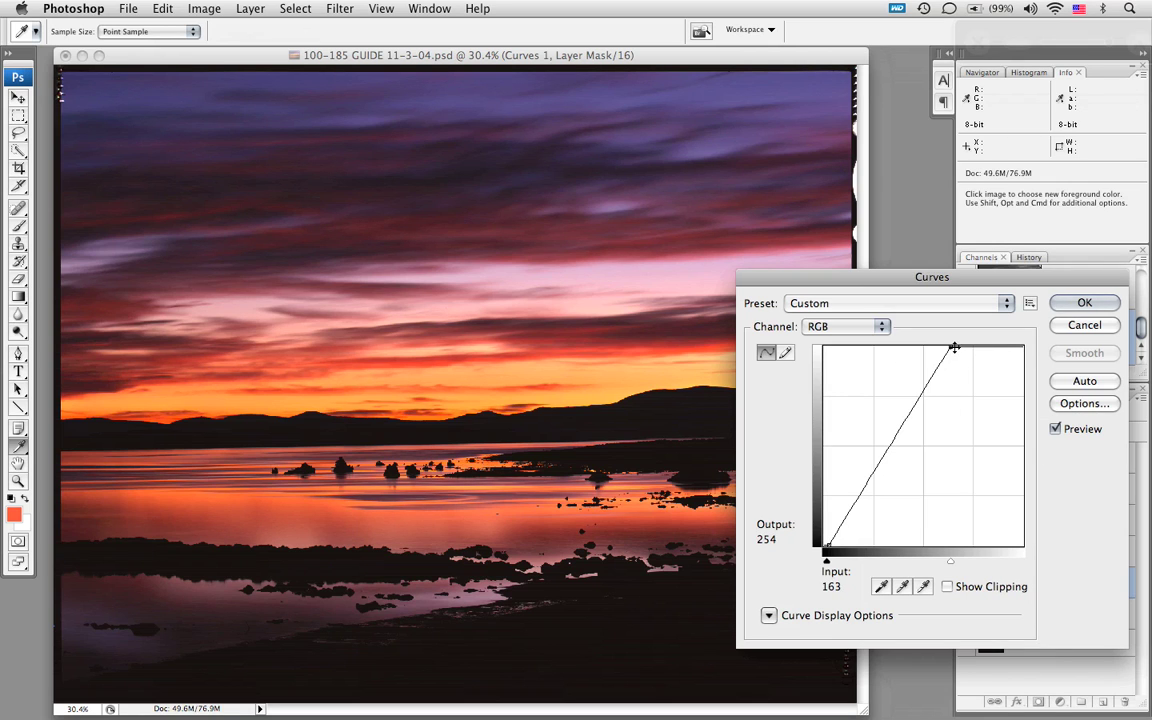
{"action": "left_click_drag", "start_coordinate": [953, 347], "coordinate": [946, 347]}
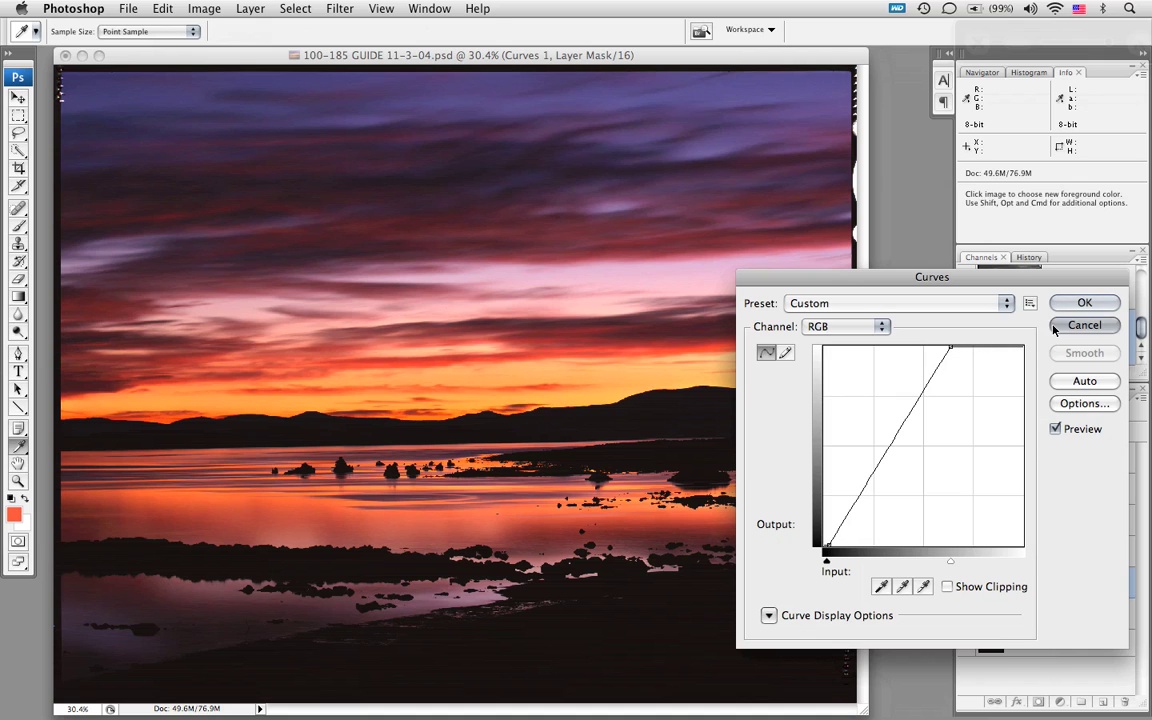
{"action": "left_click", "coordinate": [1084, 325]}
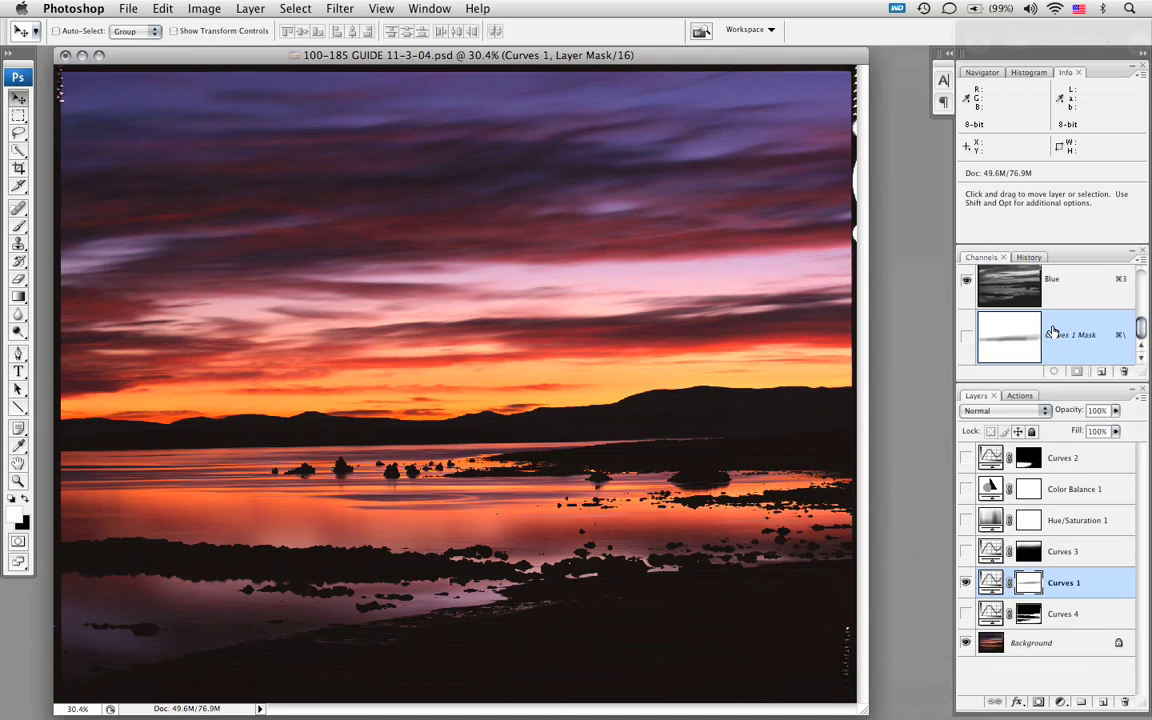
- Display the Curves 1 mask as a red overlay on the image, and hide it again
{"action": "left_click", "coordinate": [967, 337]}
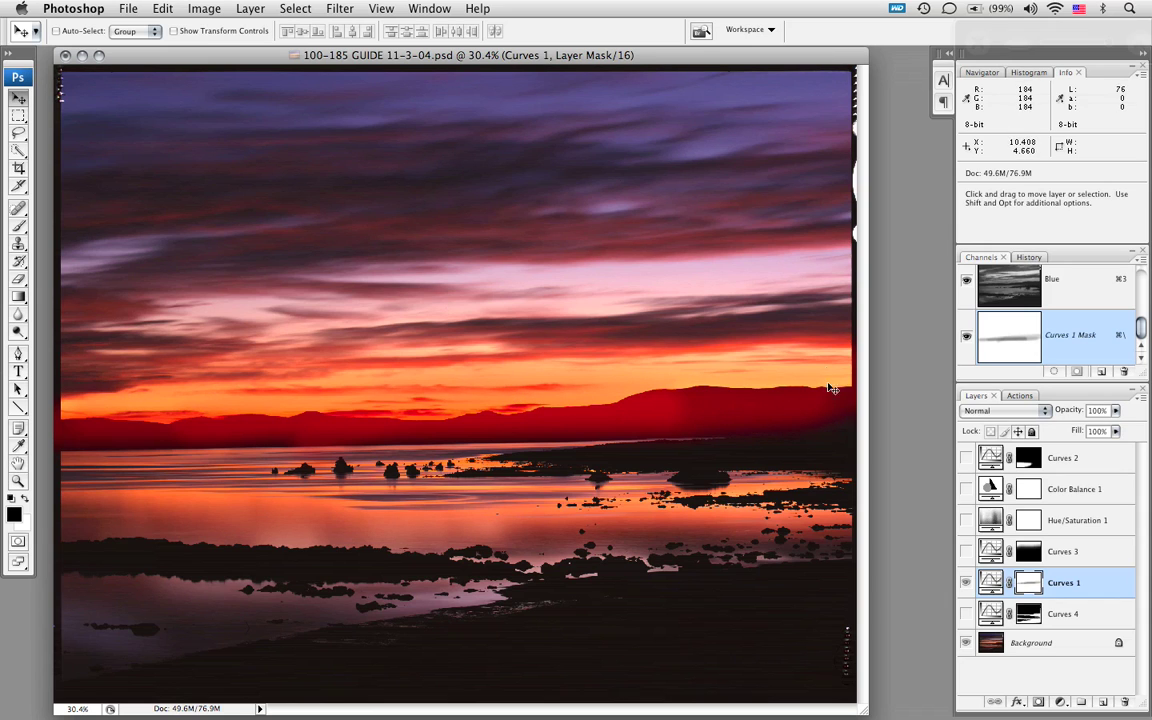
{"action": "left_click", "coordinate": [965, 340]}
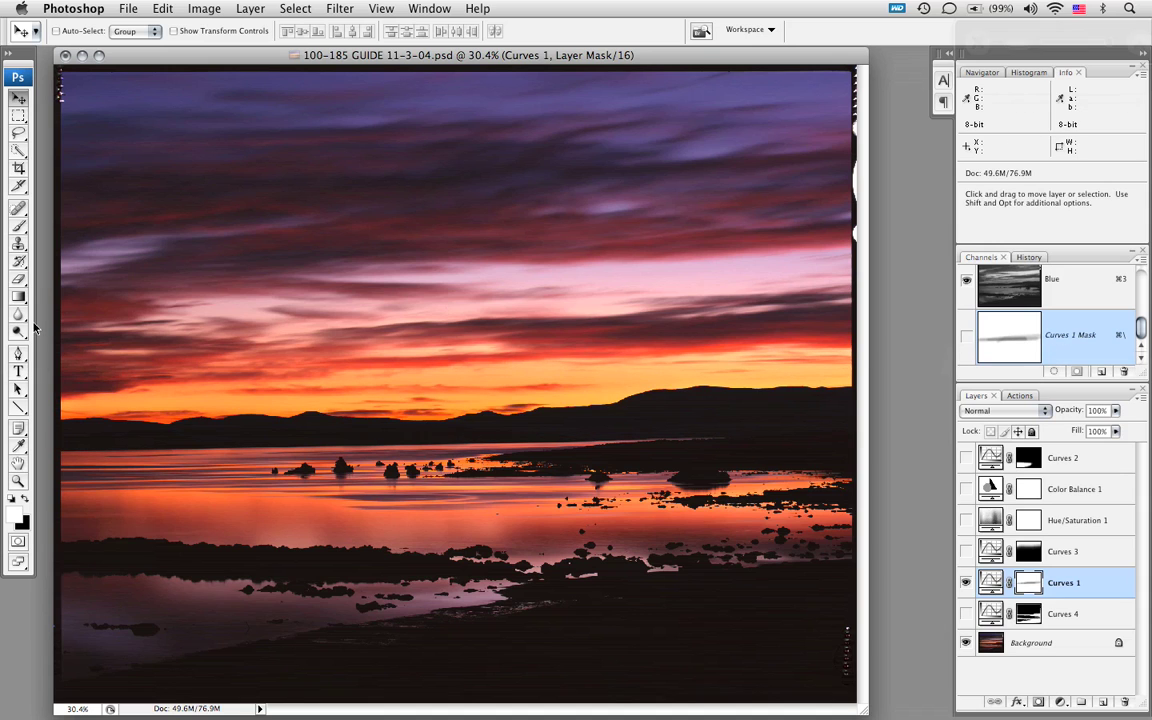
- Try painting white with the Brush on the Curves 1 mask along the horizon, compare the effect, and undo it
{"action": "left_click", "coordinate": [20, 224]}
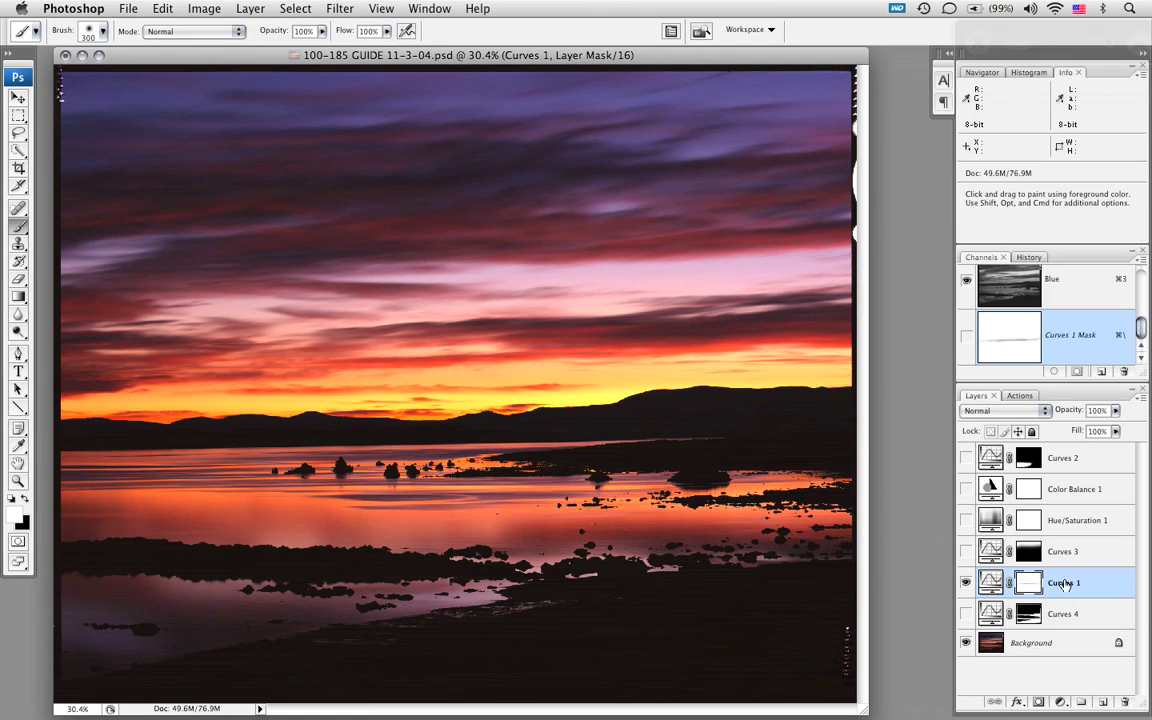
{"action": "left_click", "coordinate": [966, 583]}
{"action": "left_click", "coordinate": [966, 583]}
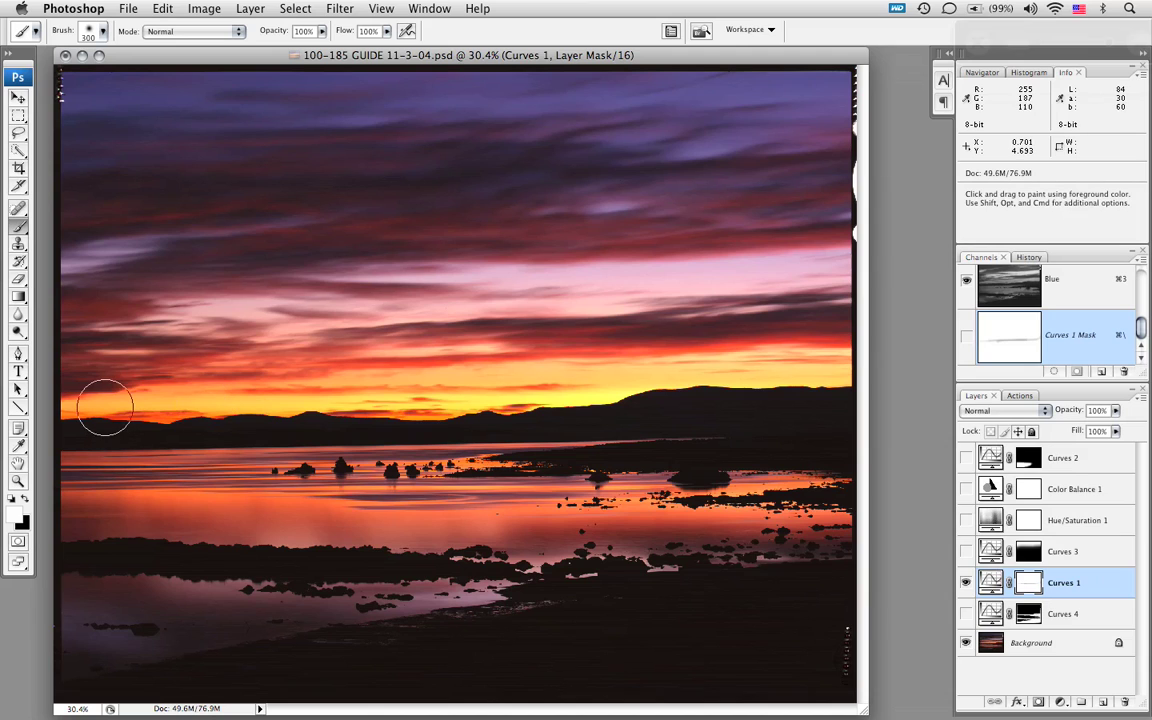
{"action": "key", "text": "super"}
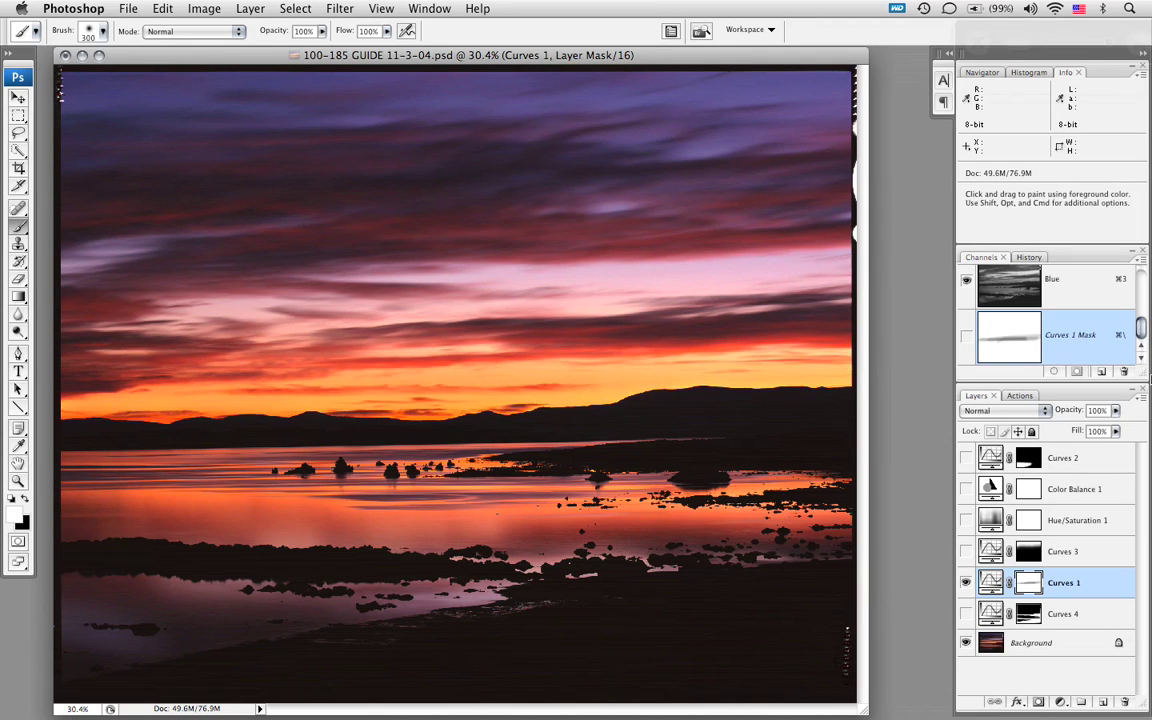
- Examine the Curves 1 mask as a red overlay and alone in grayscale, and return to the plain colour image
{"action": "left_click", "coordinate": [965, 337]}
{"action": "scroll", "coordinate": [1010, 310], "scroll_direction": "up", "scroll_amount": 3}
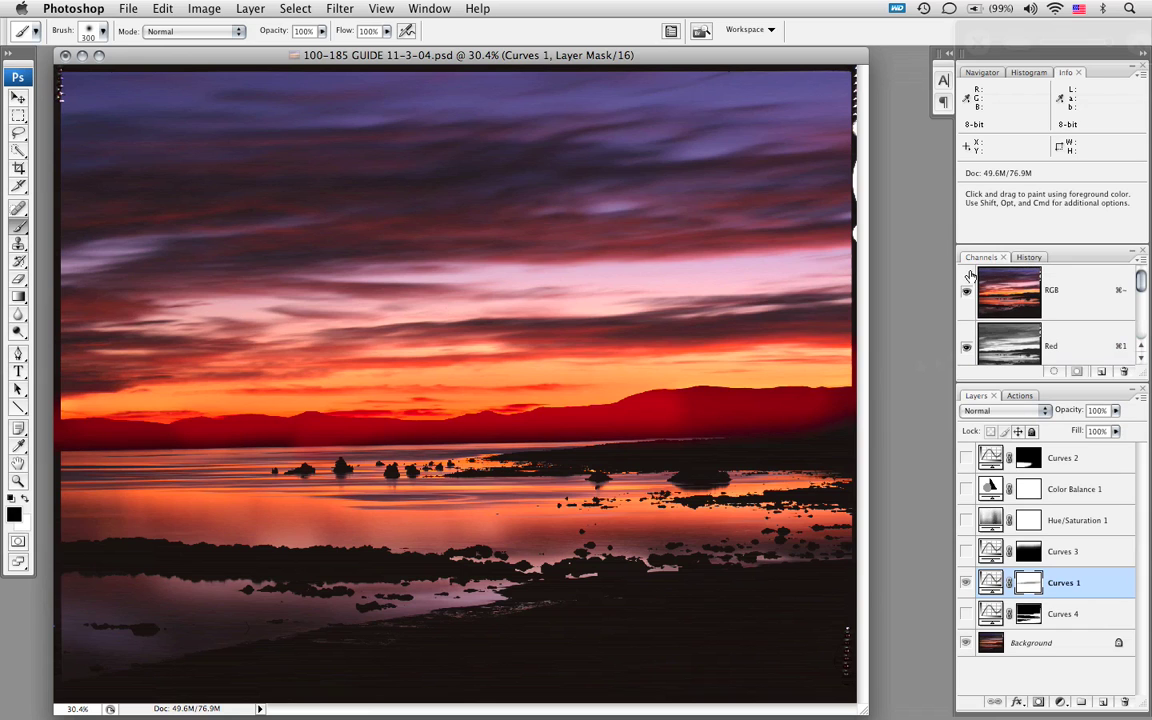
{"action": "left_click", "coordinate": [966, 289]}
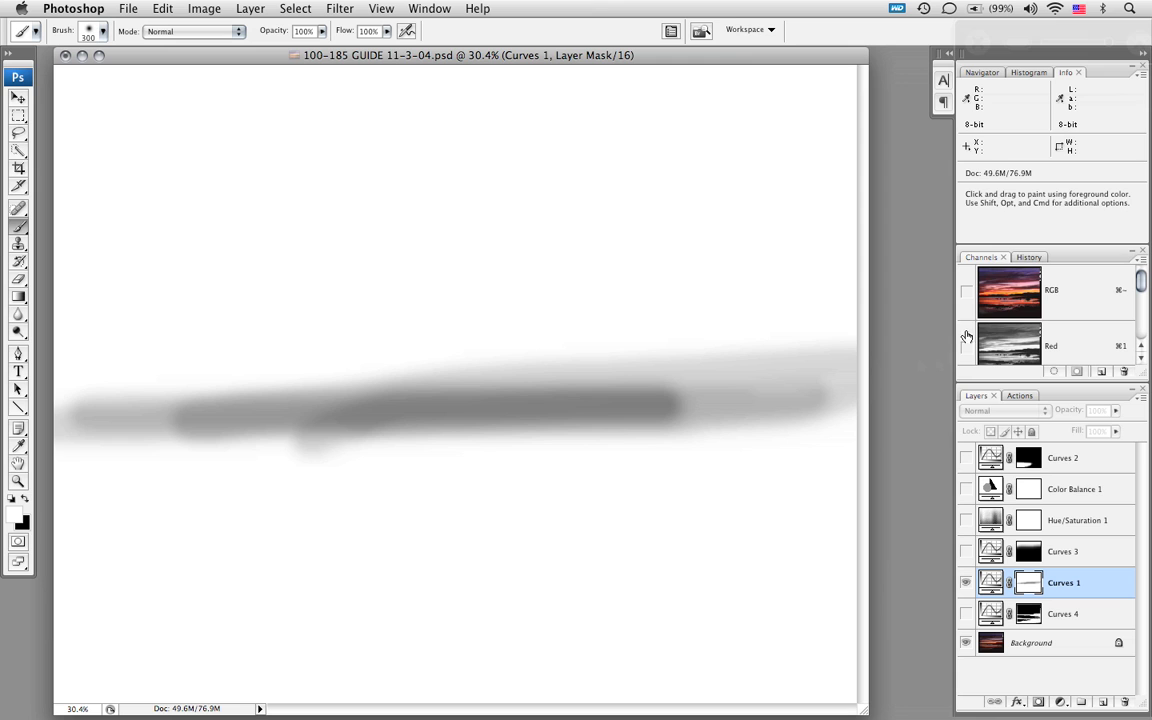
{"action": "left_click", "coordinate": [966, 289]}
{"action": "scroll", "coordinate": [1010, 310], "scroll_direction": "down", "scroll_amount": 3}
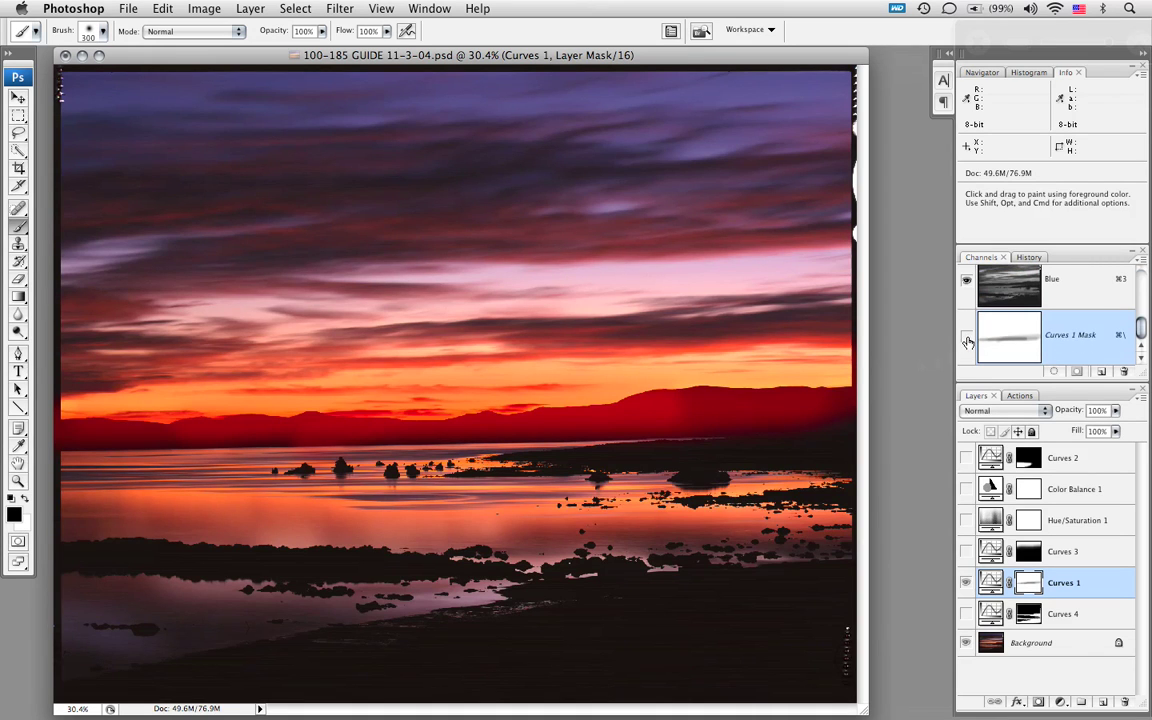
{"action": "key", "text": "x"}
{"action": "left_click", "coordinate": [966, 338]}
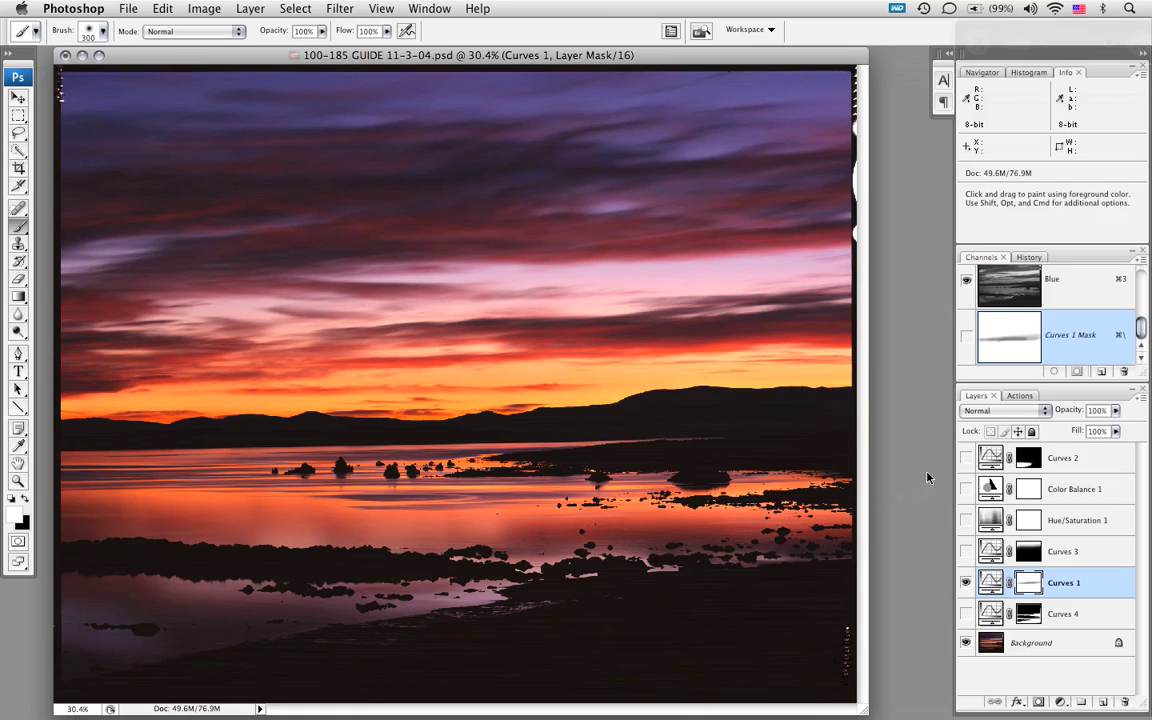
- Show the Curves 2 layer, compare its effect on the foreground water, and review its RGB curve settings
{"action": "left_click", "coordinate": [965, 460]}
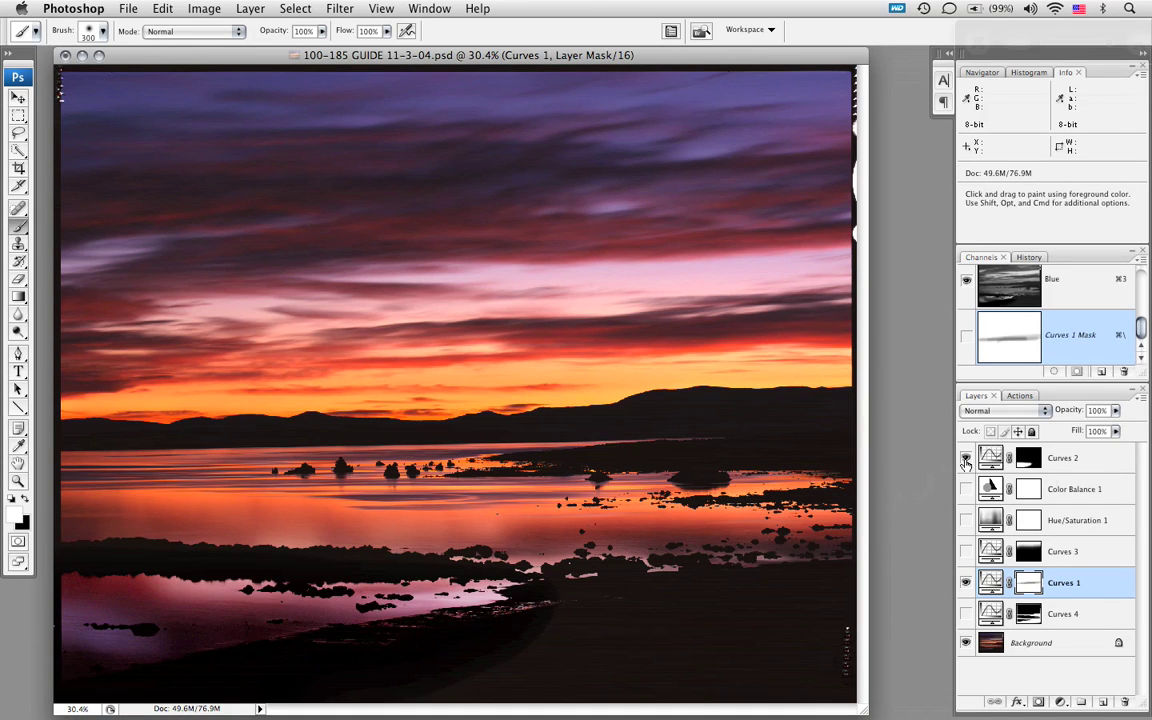
{"action": "left_click", "coordinate": [965, 460]}
{"action": "left_click", "coordinate": [965, 460]}
{"action": "double_click", "coordinate": [990, 458]}
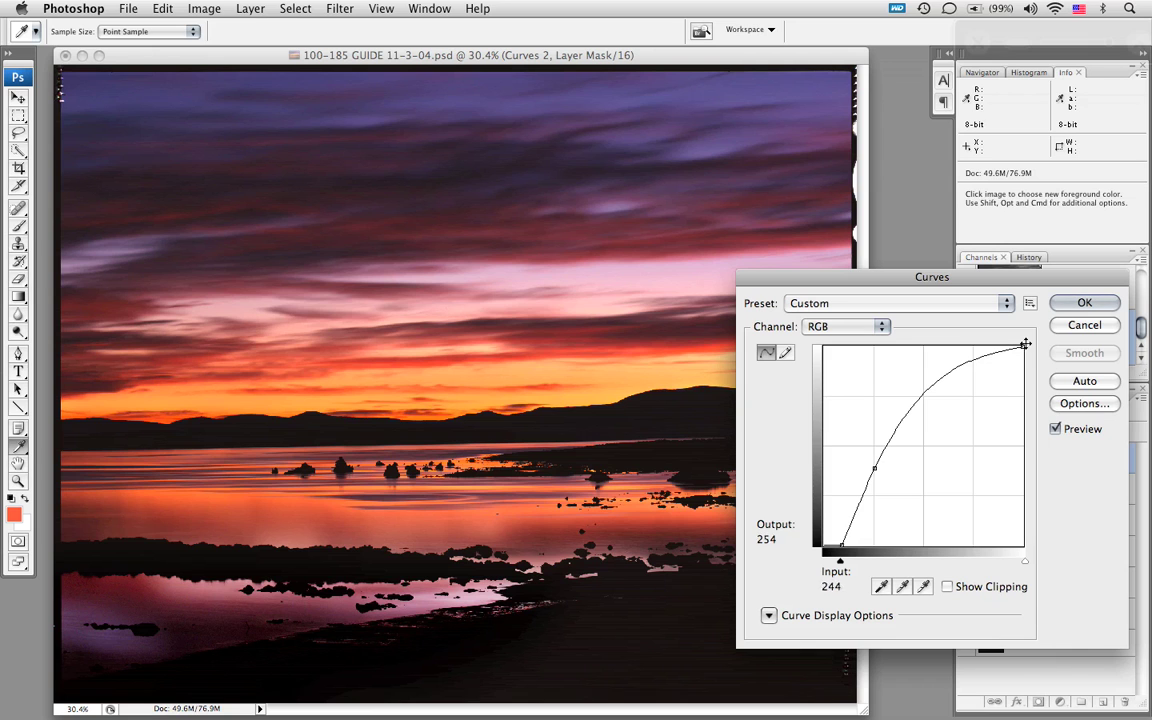
{"action": "left_click", "coordinate": [1077, 305]}
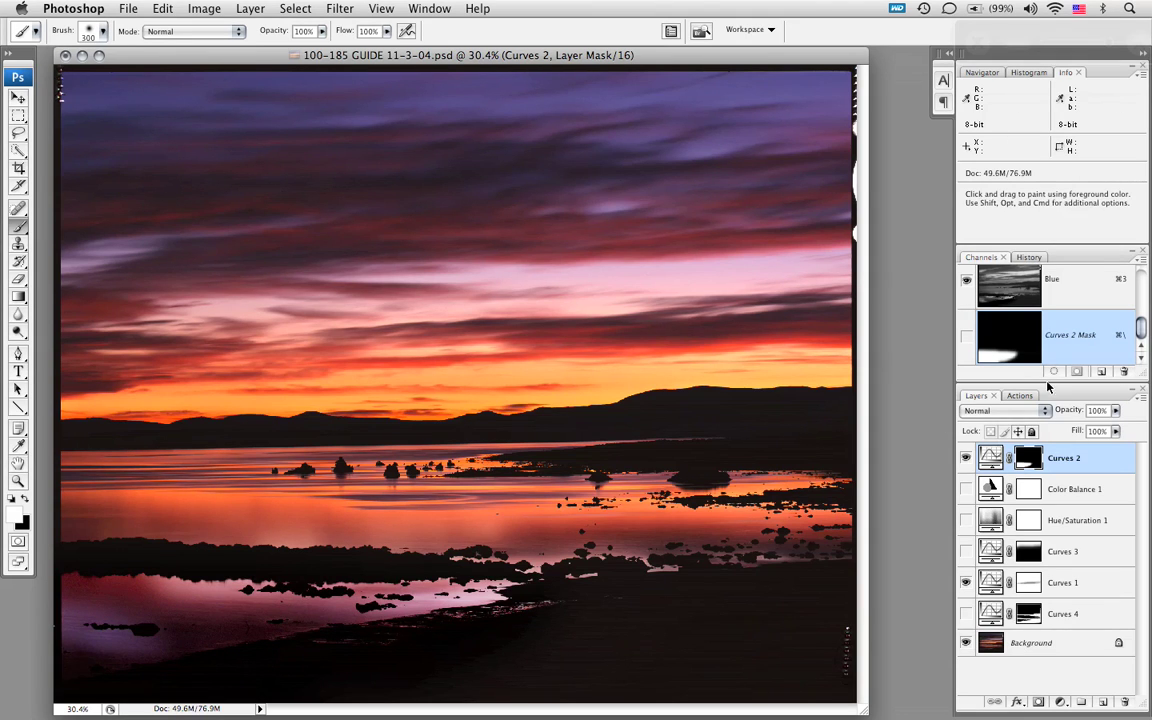
- Compare the image with Curves 2 off and on, leaving the layer visible
{"action": "left_click", "coordinate": [966, 457]}
{"action": "left_click", "coordinate": [966, 457]}
{"action": "left_click", "coordinate": [966, 458]}
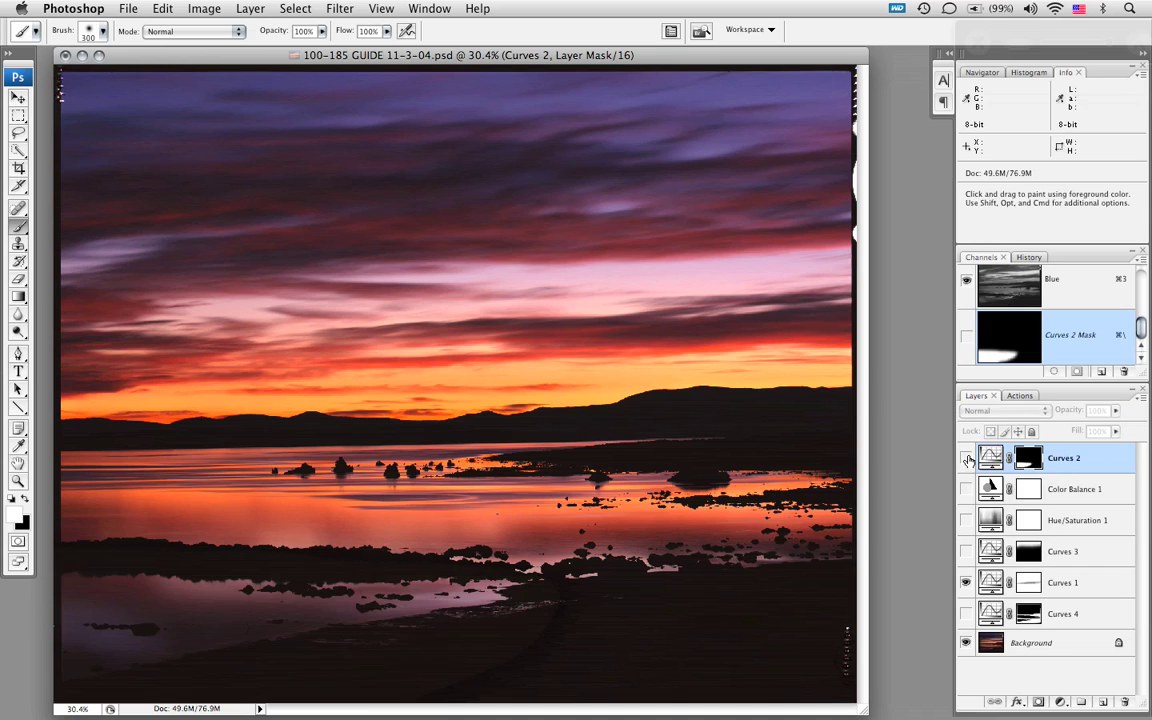
{"action": "left_click", "coordinate": [966, 458]}
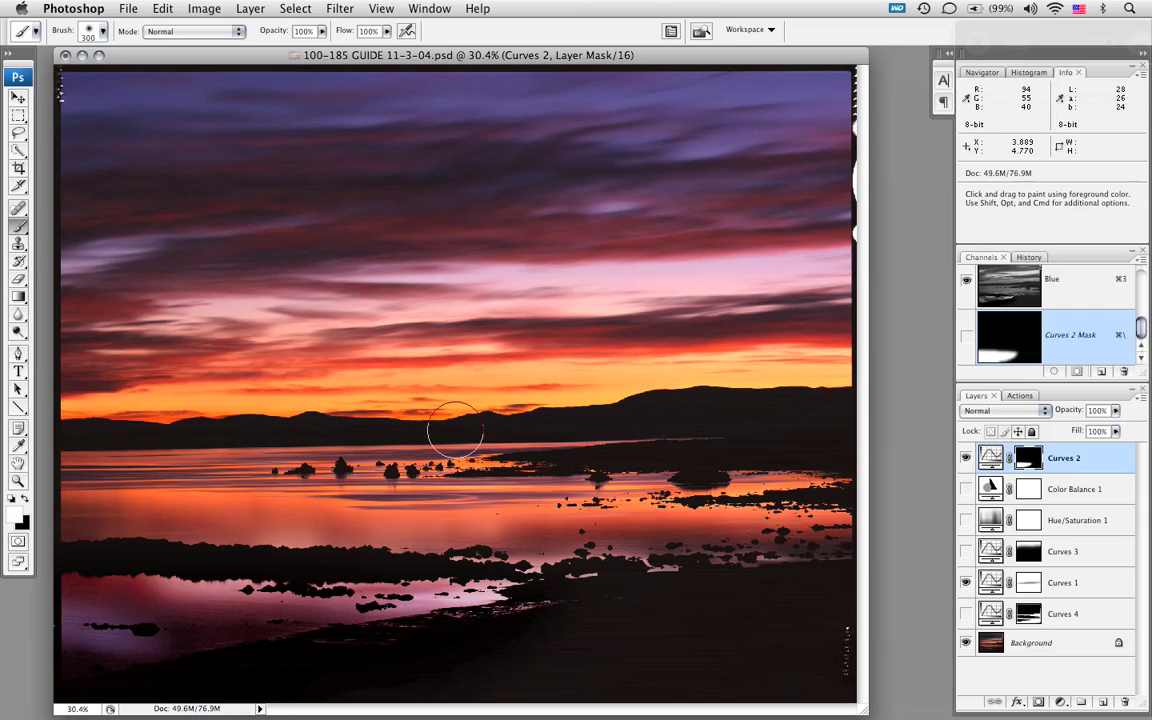
- Show the Curves 3 layer and compare the upper sky with and without it
{"action": "left_click", "coordinate": [965, 553]}
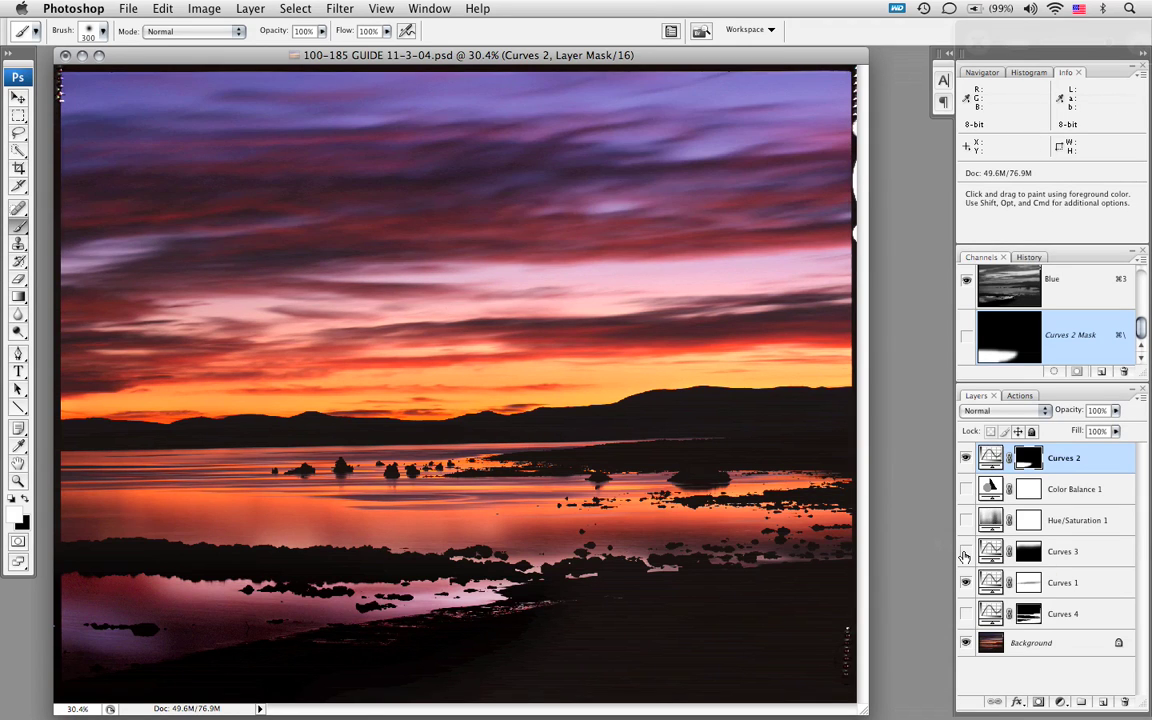
{"action": "left_click", "coordinate": [965, 553]}
{"action": "left_click", "coordinate": [965, 553]}
- Select the Curves 3 layer and examine its mask alone in grayscale and as a red overlay, hiding the overlay again
{"action": "left_click", "coordinate": [1077, 553]}
{"action": "scroll", "coordinate": [1010, 318], "scroll_direction": "up", "scroll_amount": 3}
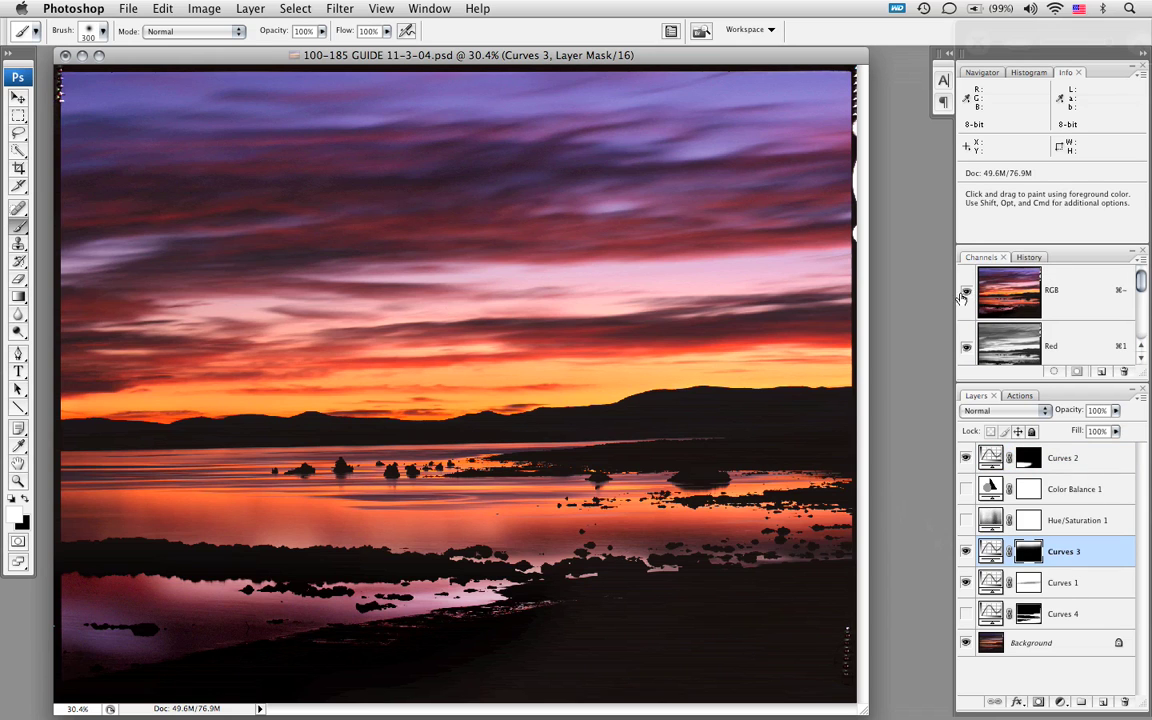
{"action": "scroll", "coordinate": [963, 310], "scroll_direction": "down", "scroll_amount": 3}
{"action": "left_click", "coordinate": [962, 342]}
{"action": "scroll", "coordinate": [962, 320], "scroll_direction": "up", "scroll_amount": 3}
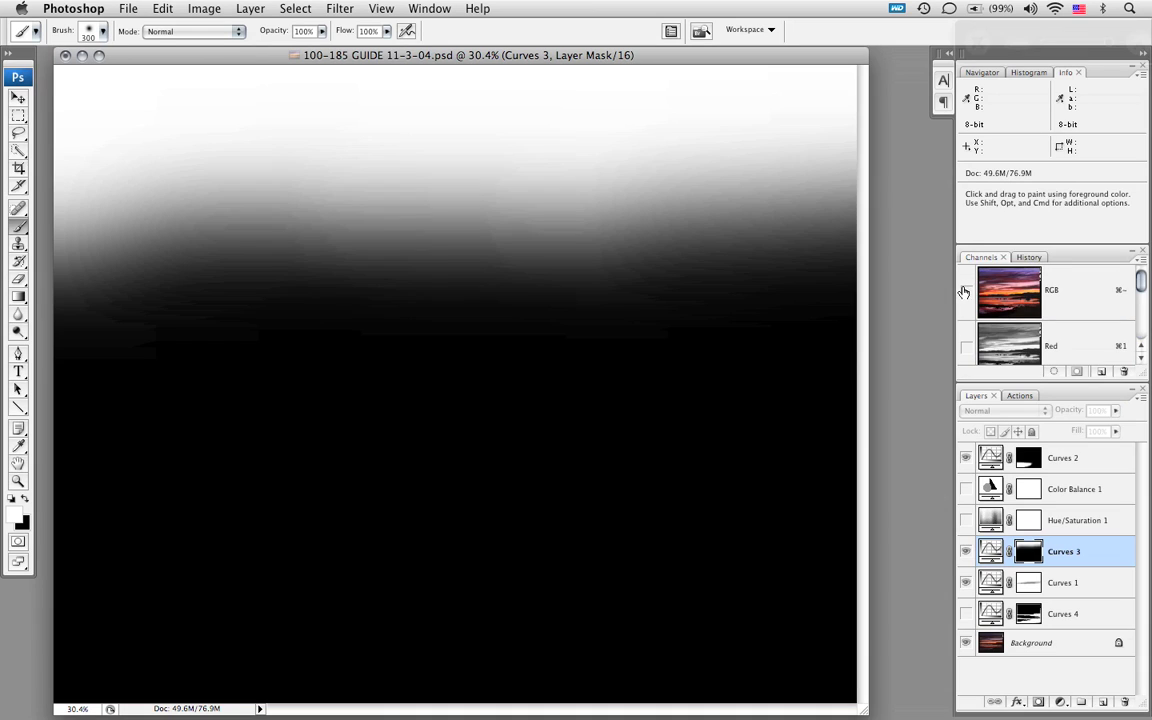
{"action": "left_click", "coordinate": [963, 290]}
{"action": "key", "text": "x"}
{"action": "left_click", "coordinate": [18, 132]}
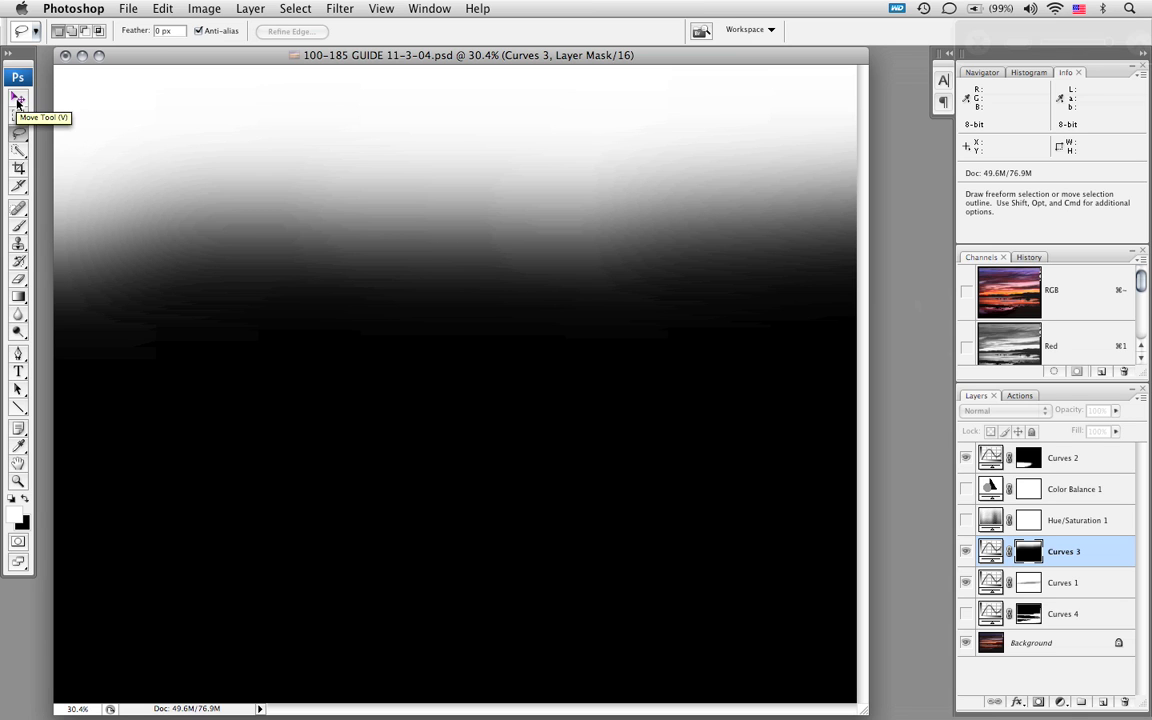
{"action": "left_click", "coordinate": [966, 290]}
{"action": "scroll", "coordinate": [1000, 330], "scroll_direction": "down", "scroll_amount": 2}
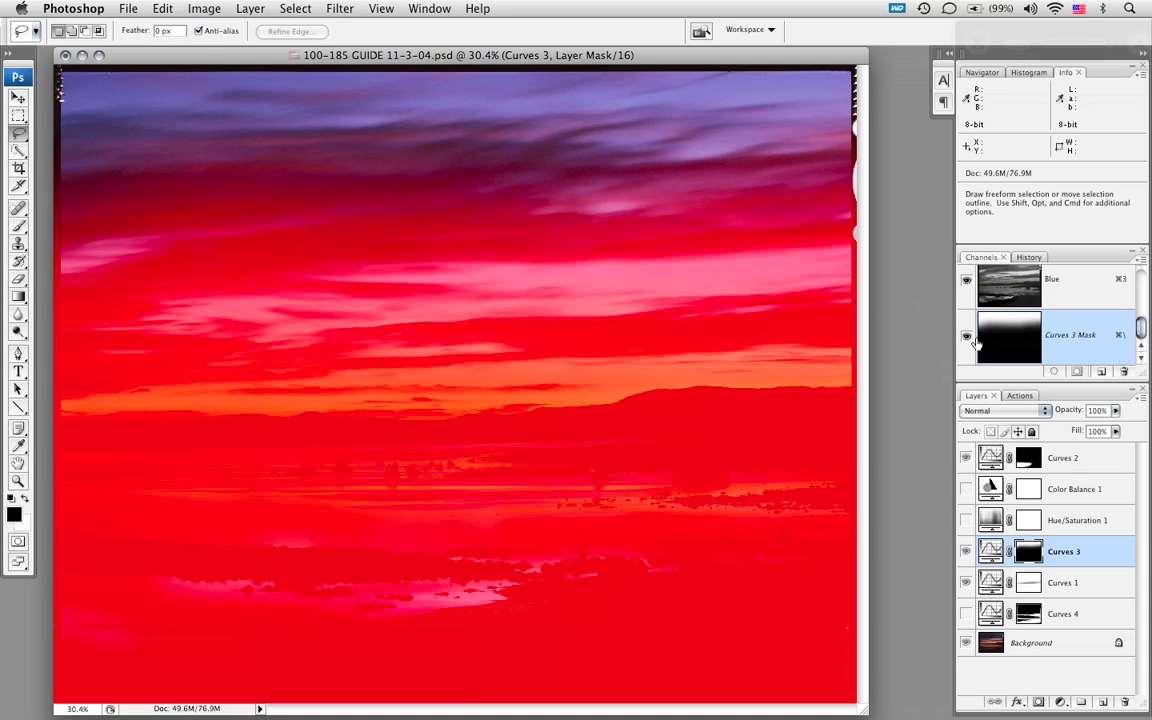
{"action": "key", "text": "backslash"}
- Review the Curves 2 layer's RGB curve settings, closing them without changes
{"action": "double_click", "coordinate": [993, 457]}
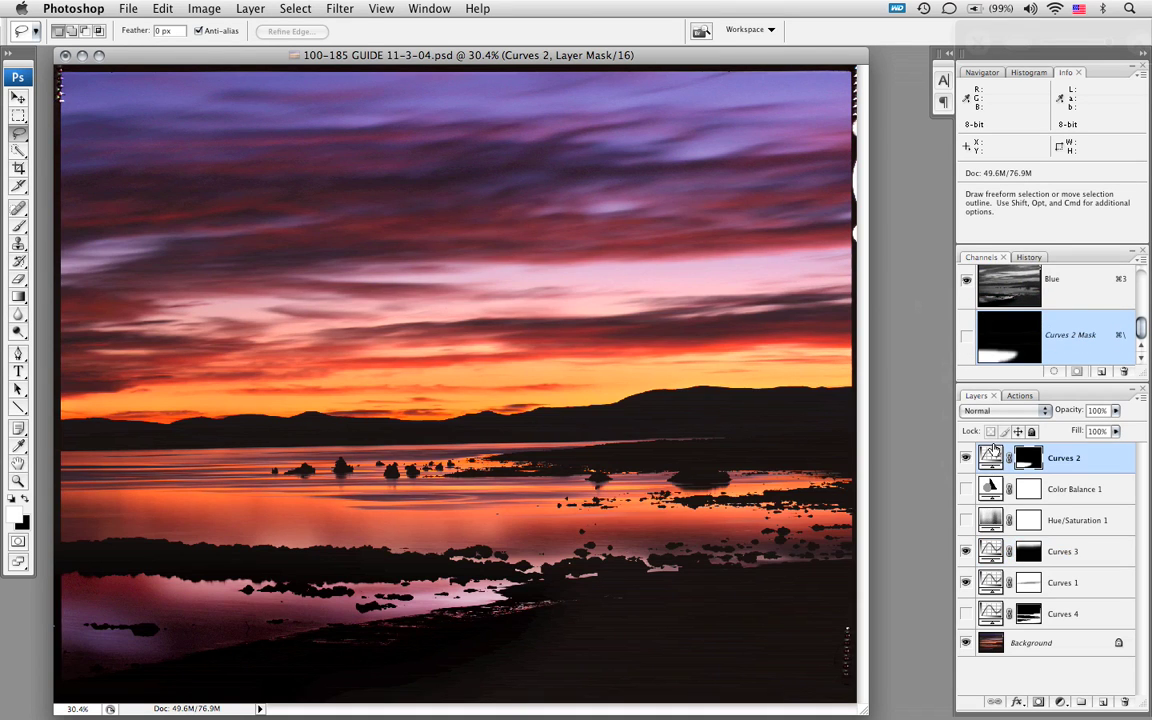
{"action": "left_click", "coordinate": [766, 194]}
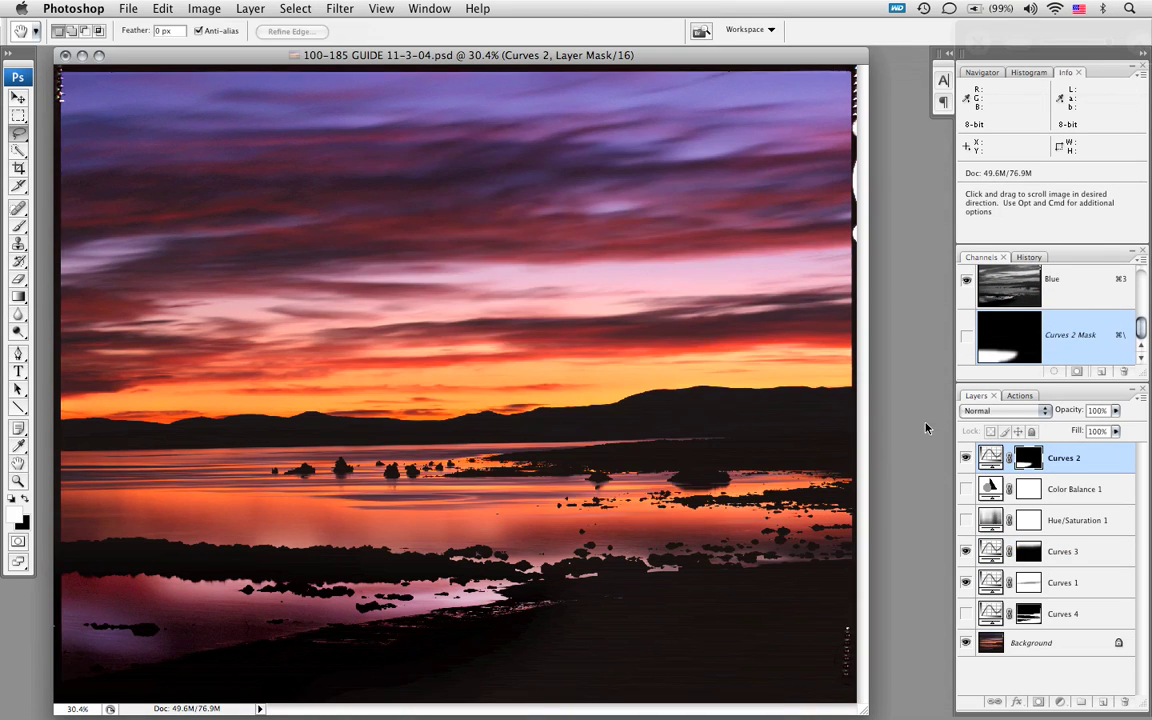
{"action": "double_click", "coordinate": [990, 459]}
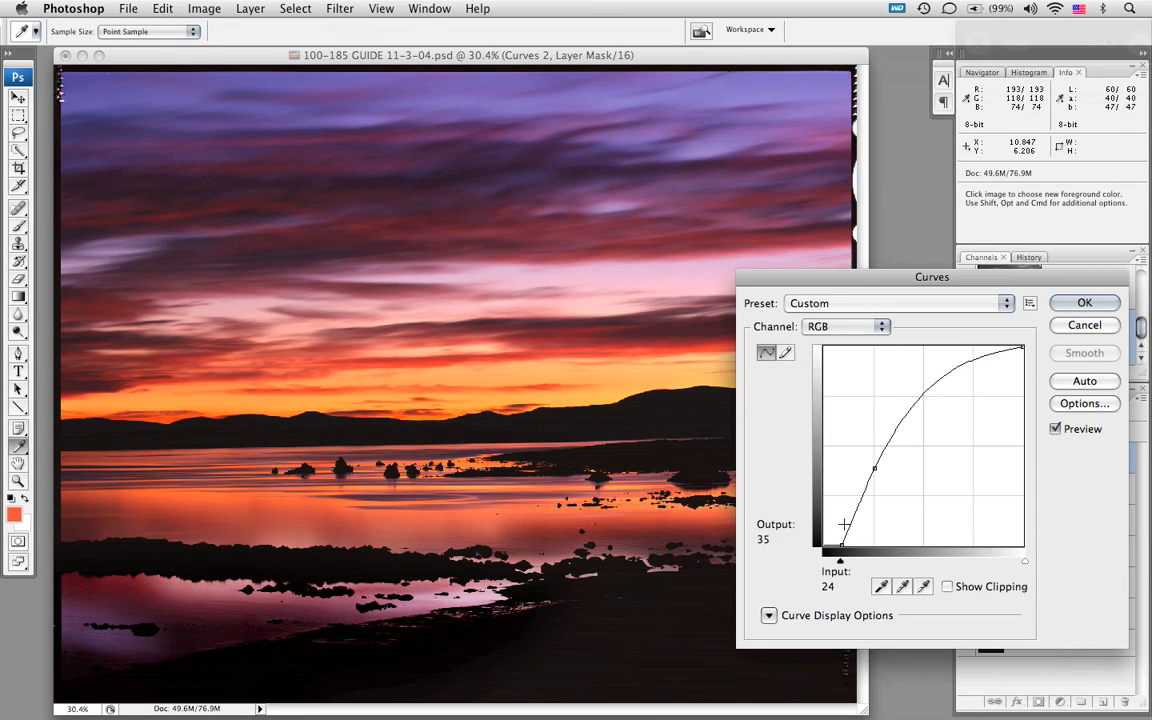
{"action": "left_click", "coordinate": [1092, 326]}
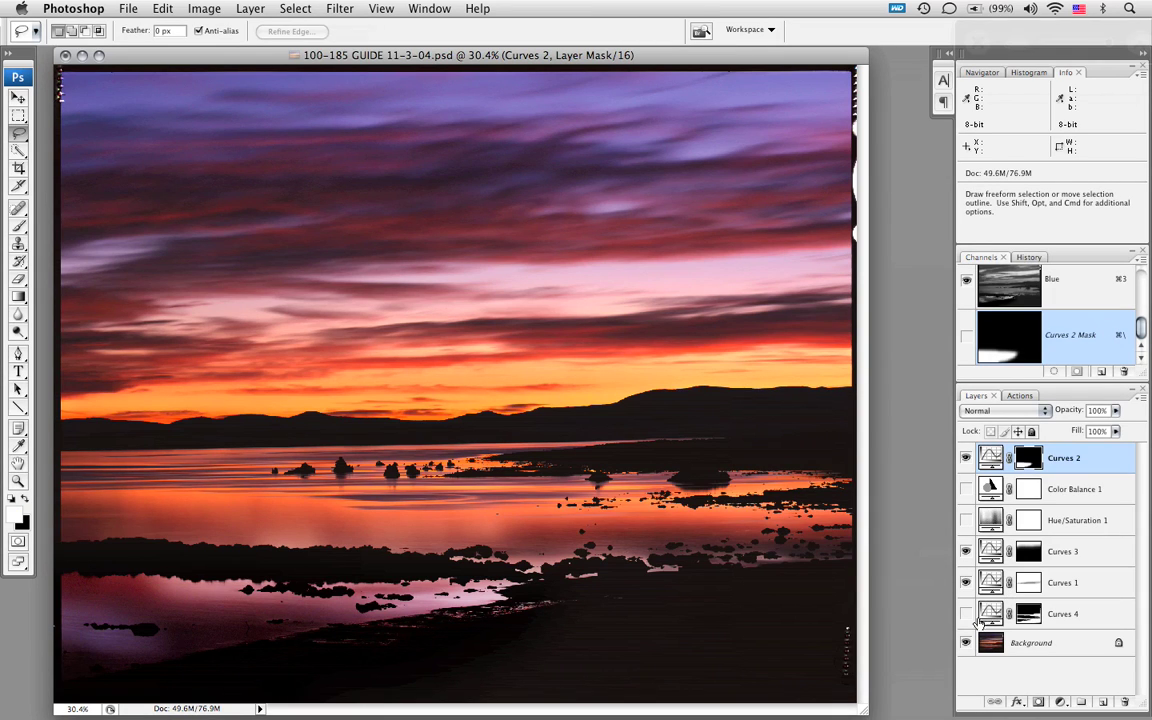
- Review the RGB curve settings of the Curves 3 layer and close them
{"action": "left_click", "coordinate": [990, 551]}
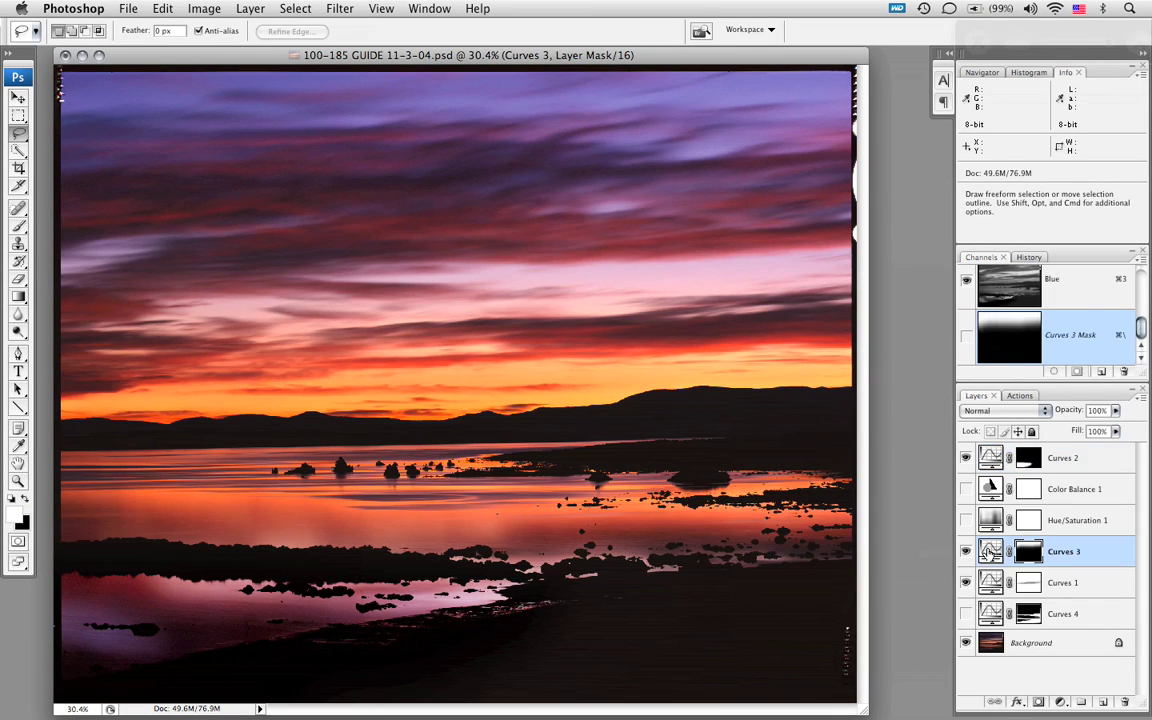
{"action": "double_click", "coordinate": [990, 551]}
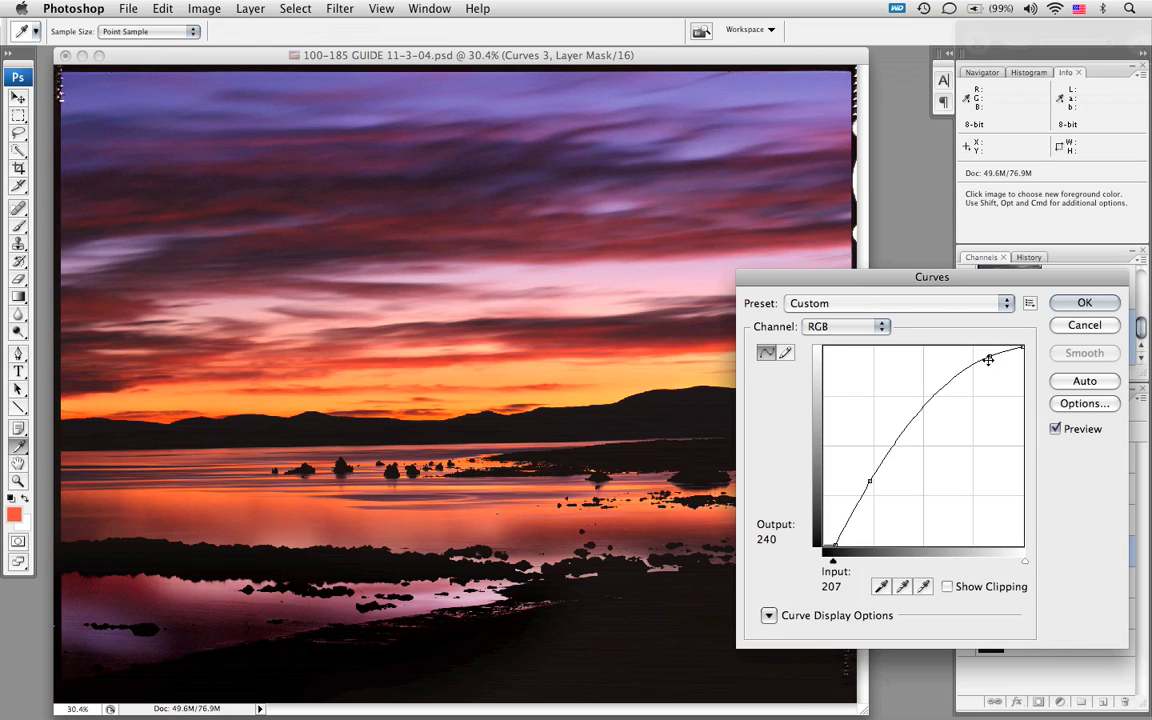
{"action": "left_click", "coordinate": [1084, 302]}
- Compare the upper sky with Curves 3 off and on, leaving the layer visible
{"action": "left_click", "coordinate": [966, 551]}
{"action": "left_click", "coordinate": [966, 551]}
{"action": "left_click", "coordinate": [966, 551]}
{"action": "left_click", "coordinate": [966, 551]}
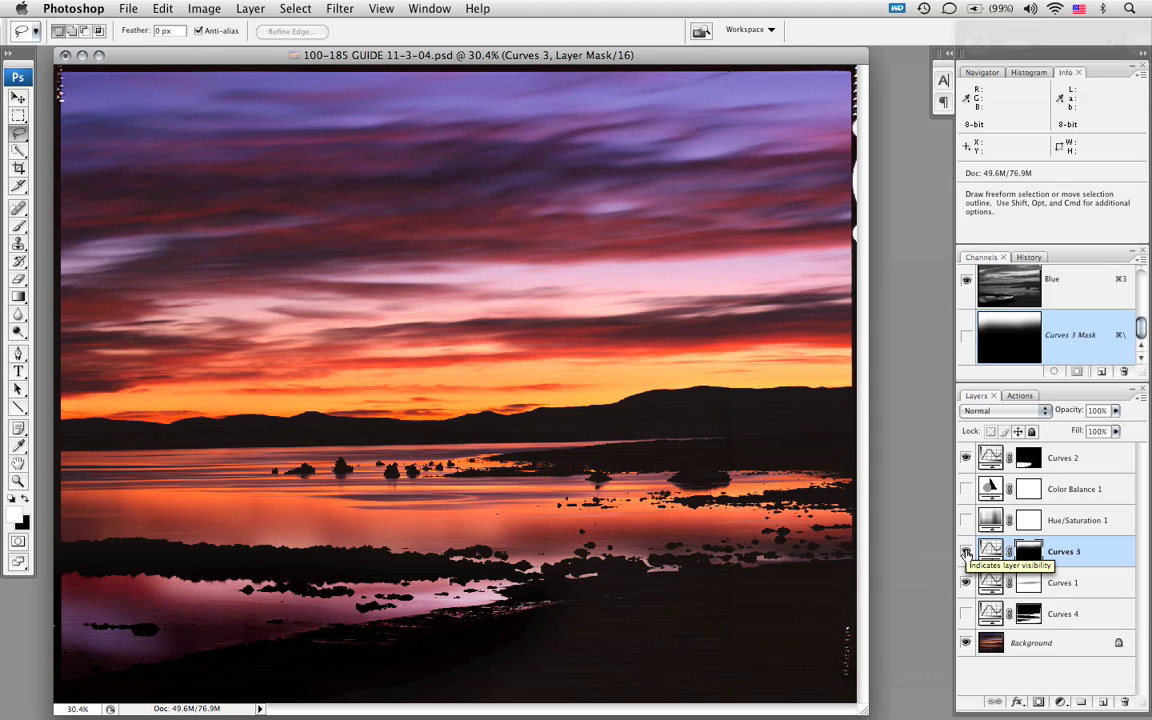
{"action": "left_click", "coordinate": [966, 552]}
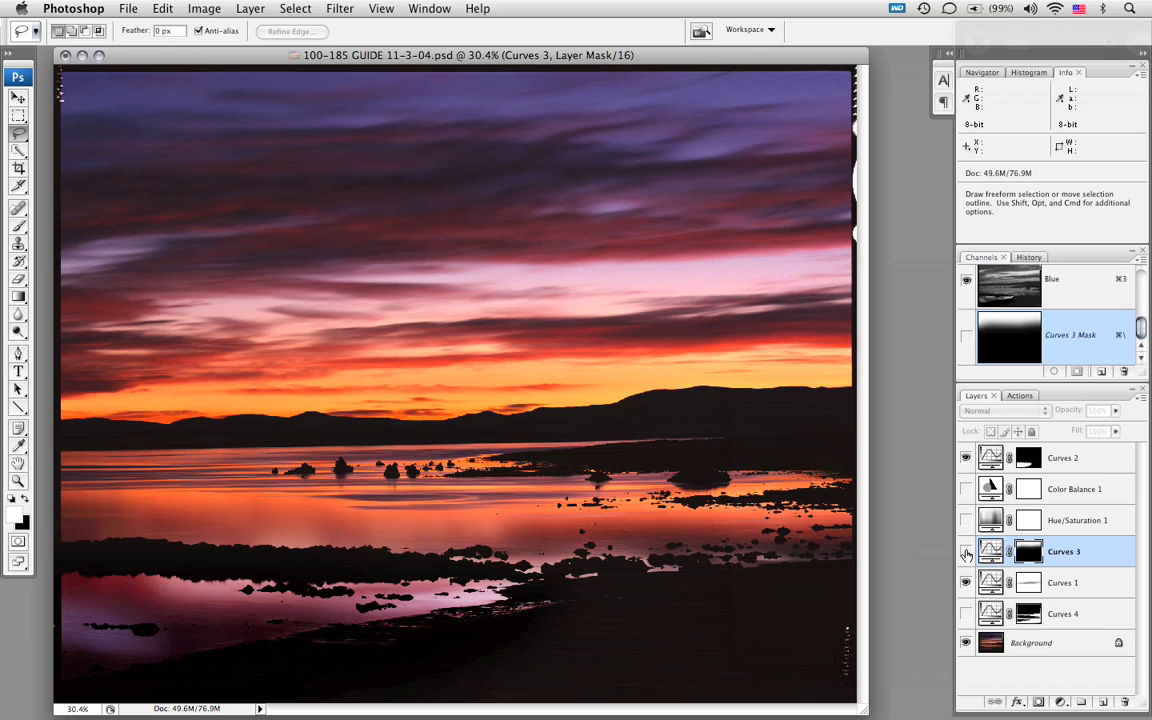
{"action": "left_click", "coordinate": [966, 552]}
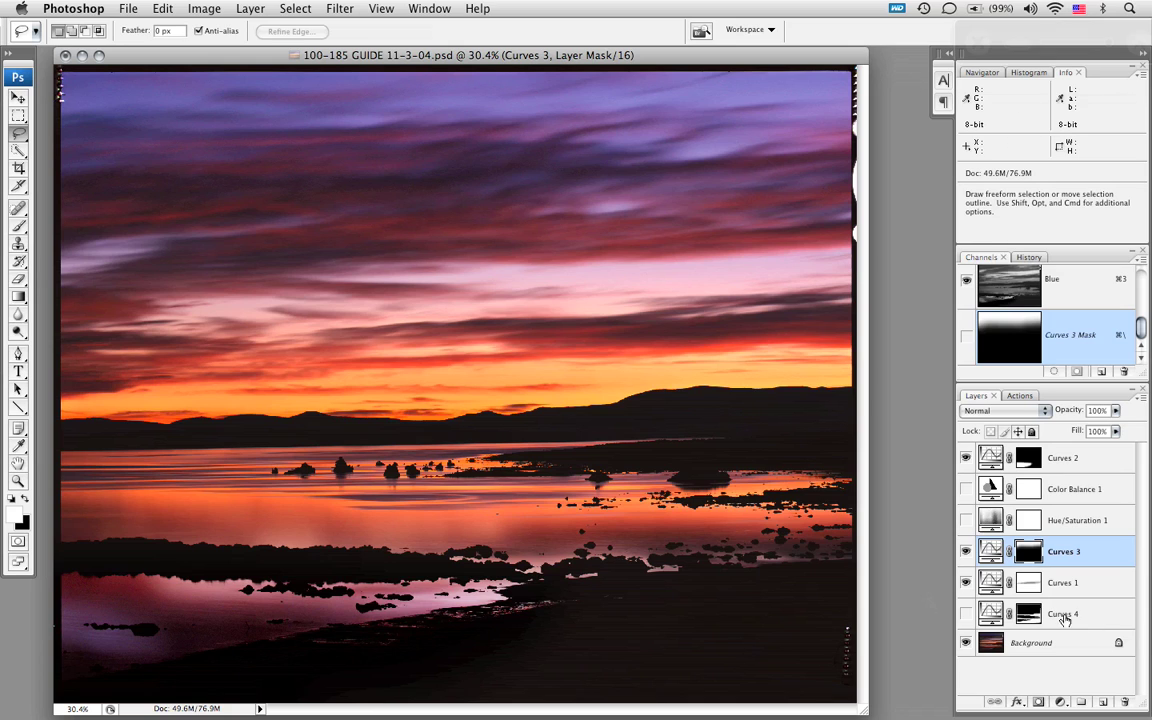
- Show the Curves 4 layer and examine its mask as a red overlay and alone in grayscale, hiding the overlay again
{"action": "left_click", "coordinate": [966, 614]}
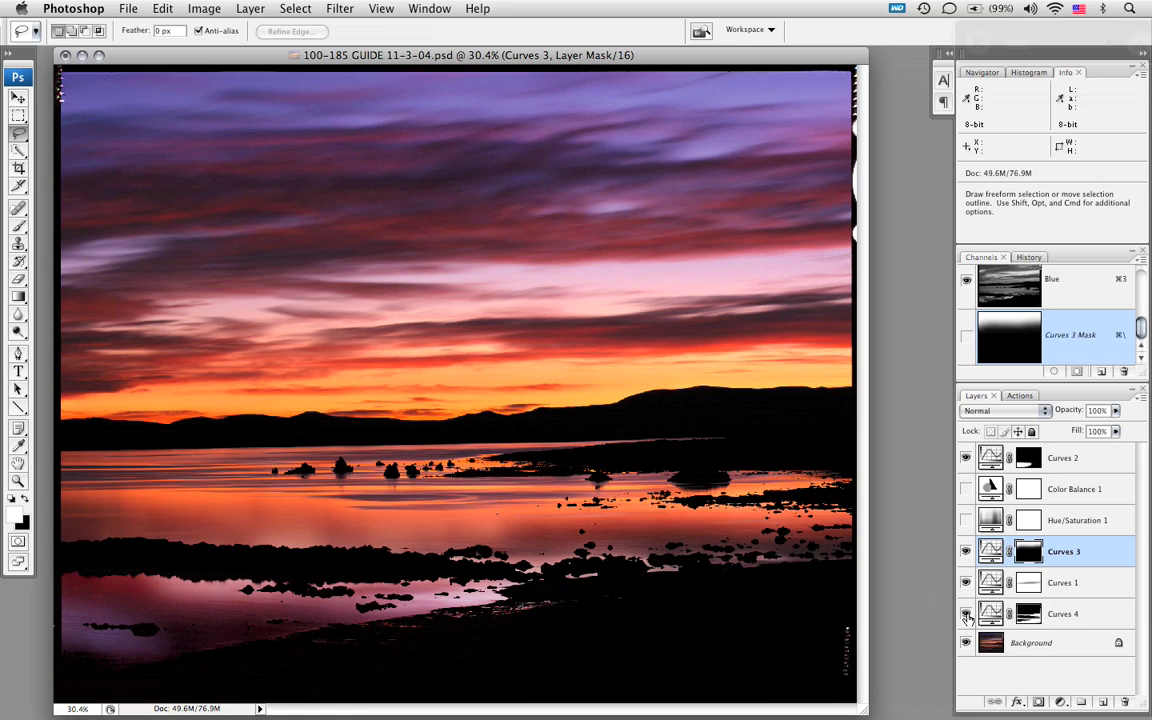
{"action": "left_click", "coordinate": [1093, 615]}
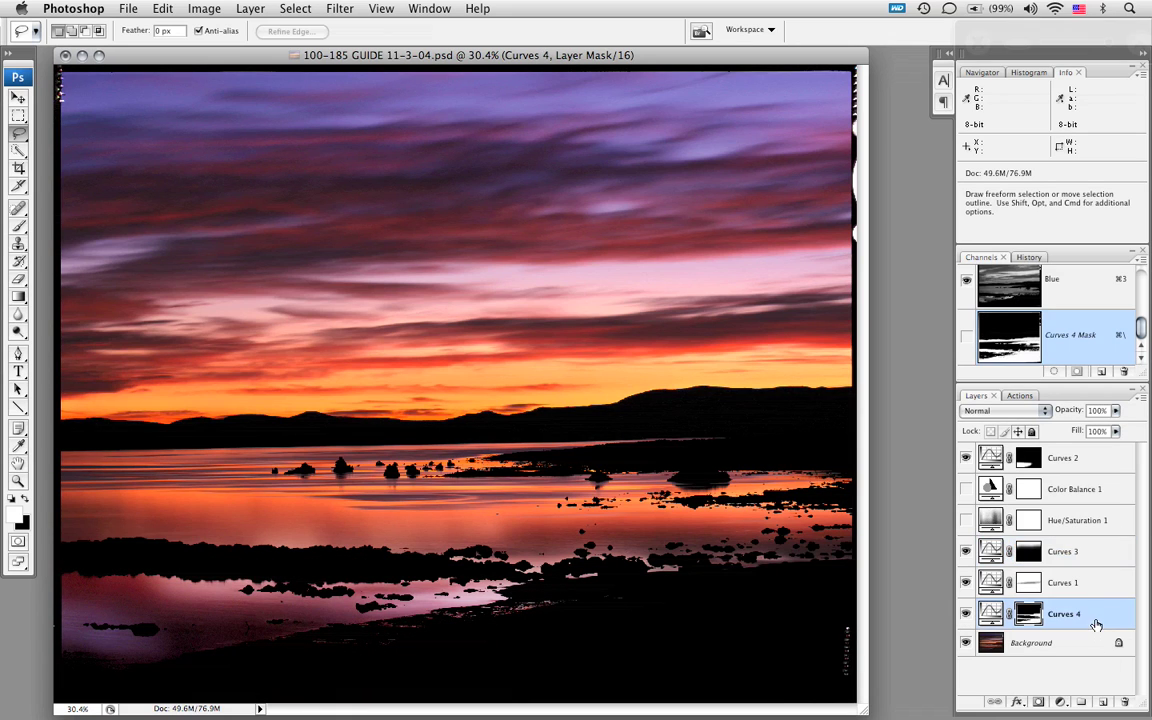
{"action": "left_click", "coordinate": [967, 336]}
{"action": "scroll", "coordinate": [967, 336], "scroll_direction": "up", "scroll_amount": 2}
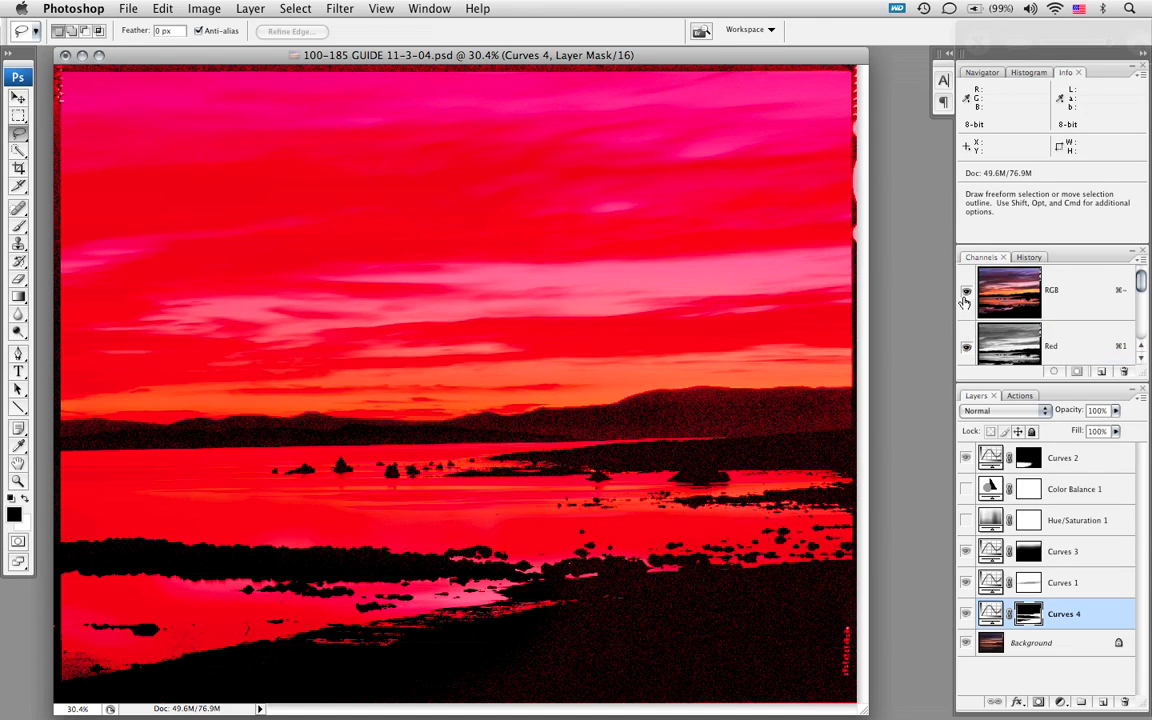
{"action": "key", "text": "super+backslash"}
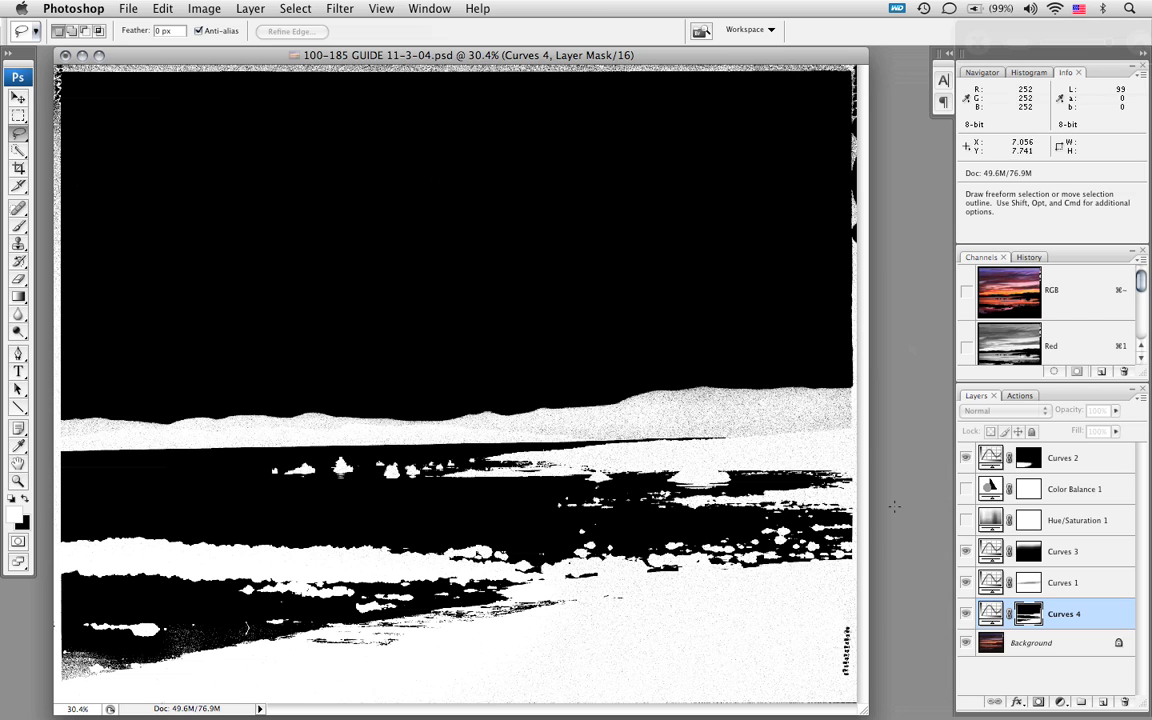
{"action": "left_click", "coordinate": [967, 296]}
{"action": "scroll", "coordinate": [967, 320], "scroll_direction": "down", "scroll_amount": 2}
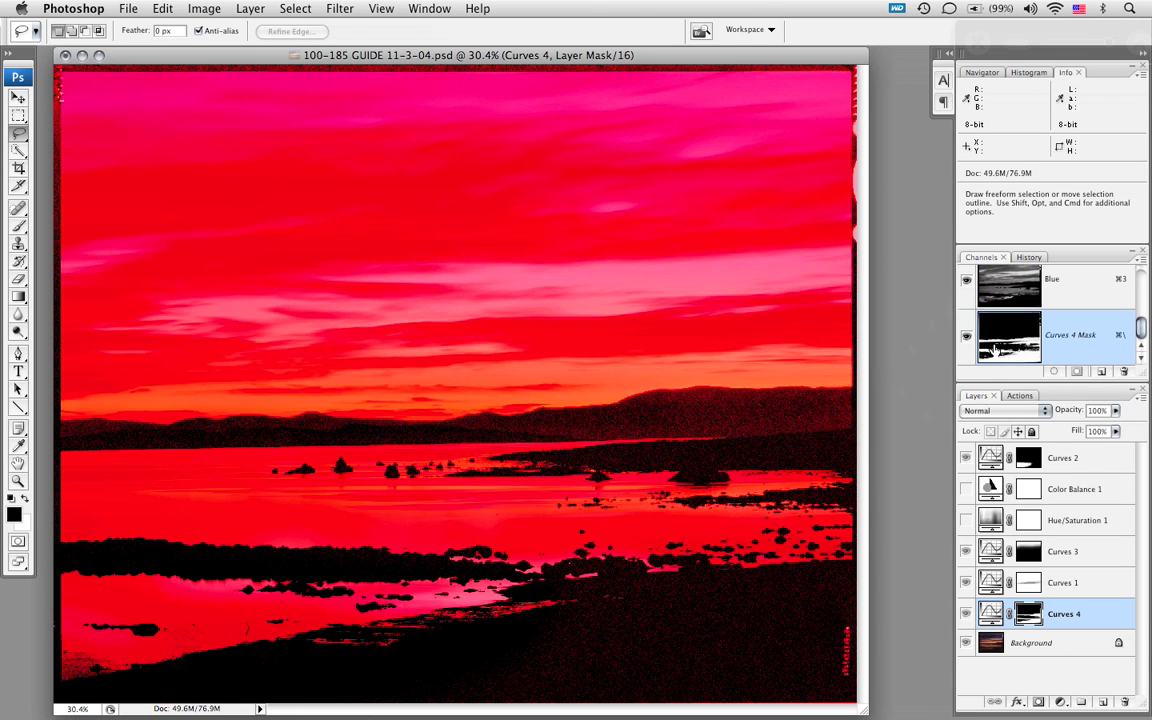
{"action": "left_click", "coordinate": [966, 336]}
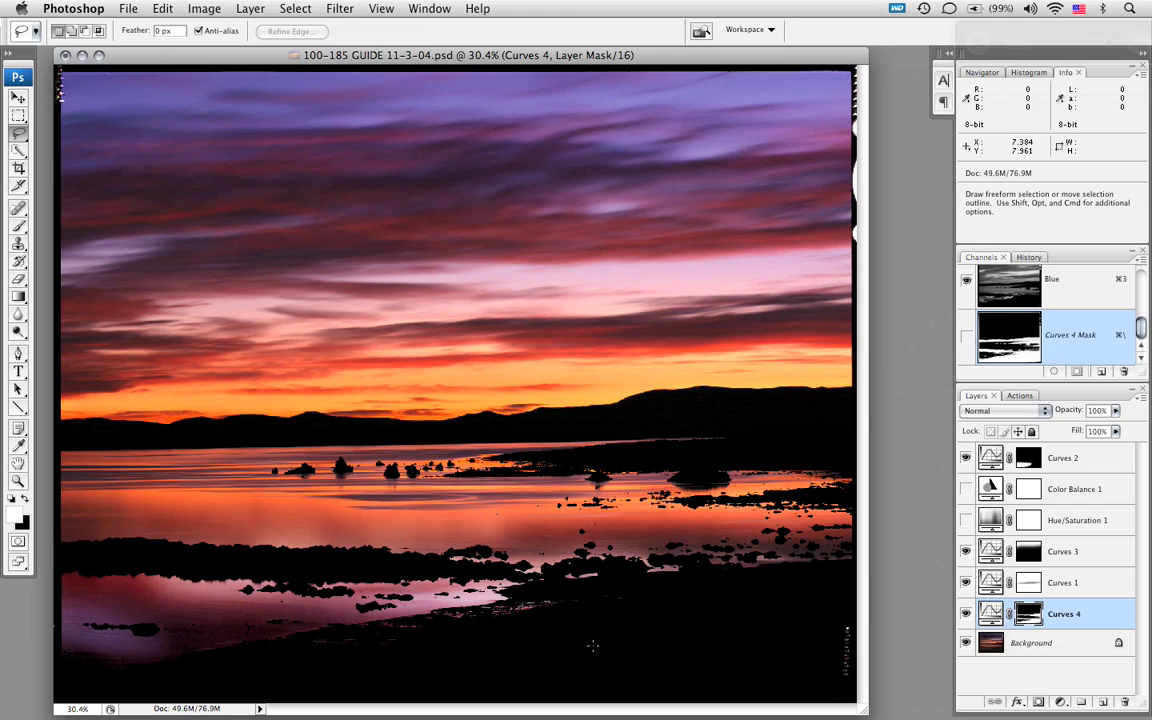
- Compare the dark land areas with Curves 4 off and on, leaving the layer visible
{"action": "left_click", "coordinate": [966, 614]}
{"action": "left_click", "coordinate": [966, 614]}
{"action": "left_click", "coordinate": [966, 614]}
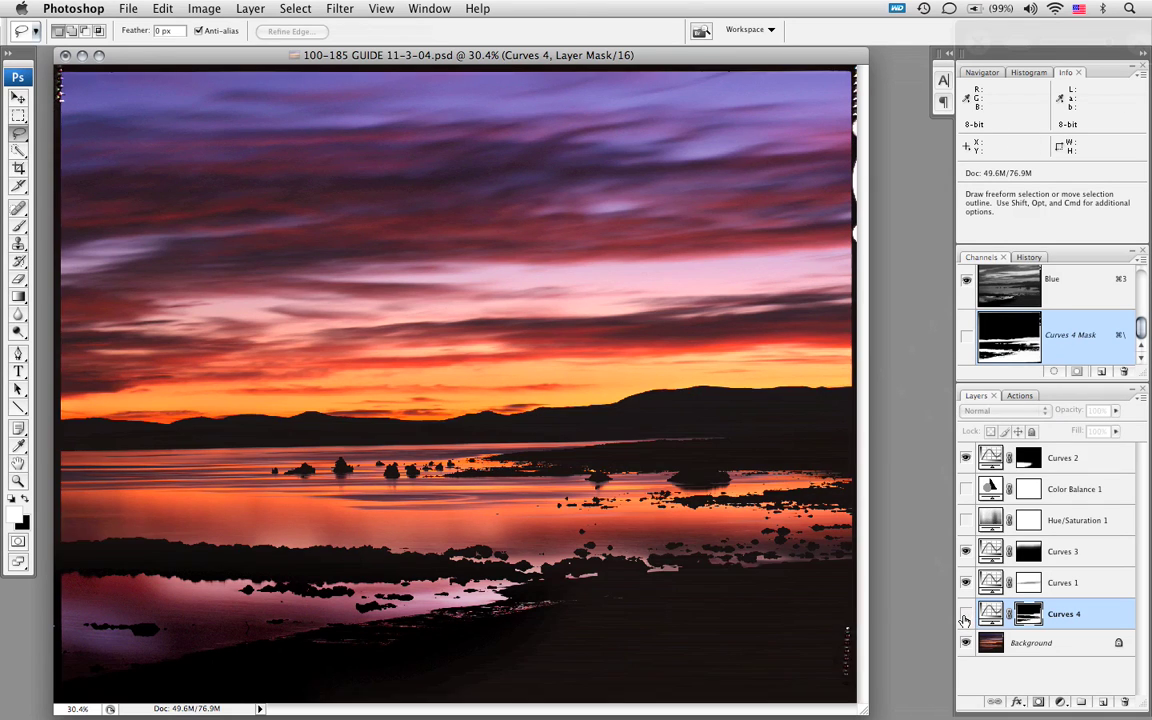
{"action": "left_click", "coordinate": [966, 614]}
{"action": "left_click", "coordinate": [966, 614]}
{"action": "left_click", "coordinate": [966, 614]}
{"action": "left_click", "coordinate": [966, 614]}
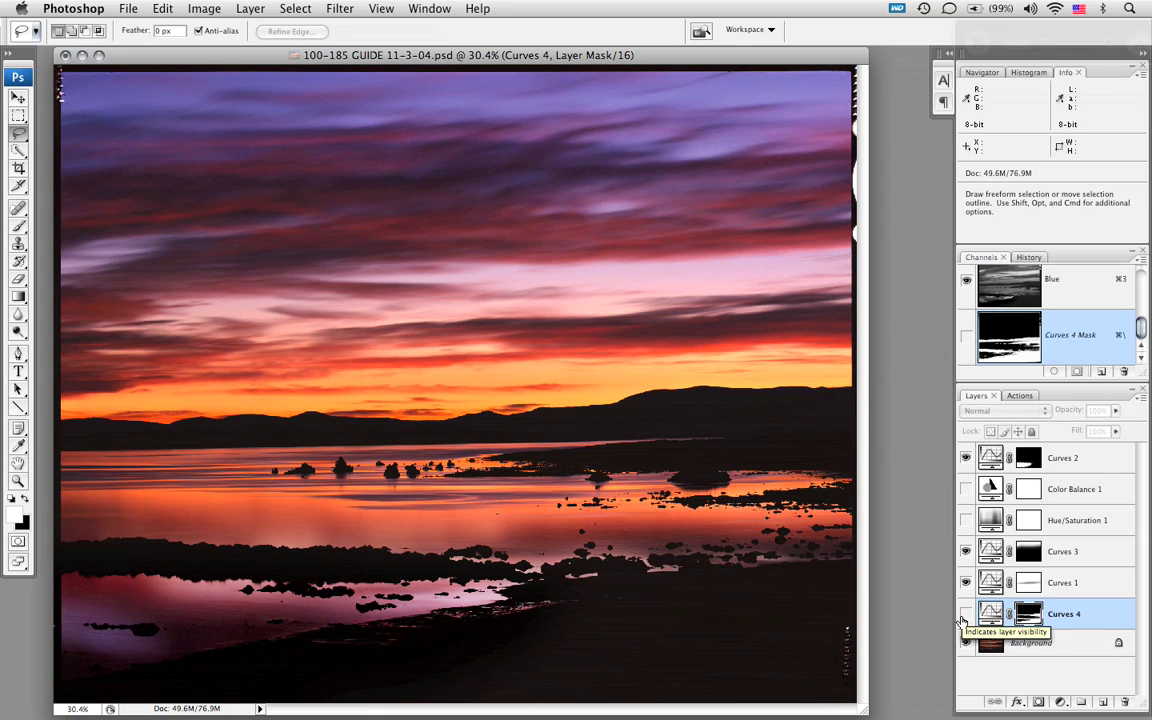
{"action": "left_click", "coordinate": [966, 614]}
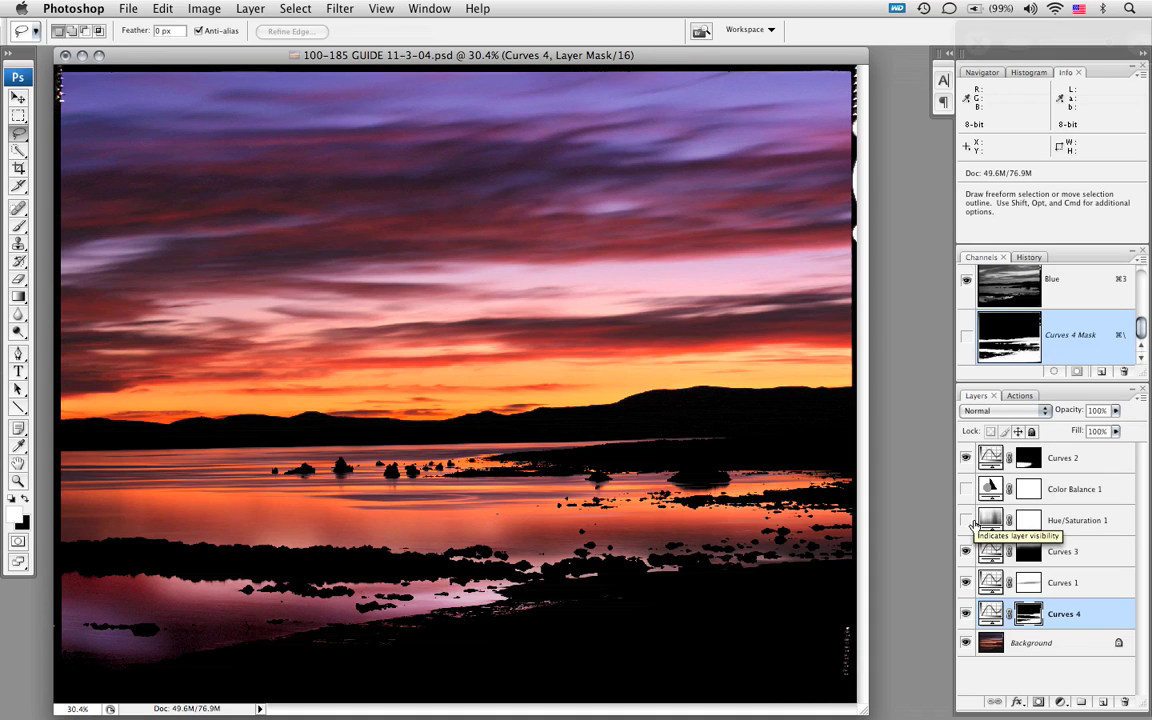
- Show the Hue/Saturation 1 layer and compare the image's colors with and without it, leaving it visible
{"action": "left_click", "coordinate": [966, 521]}
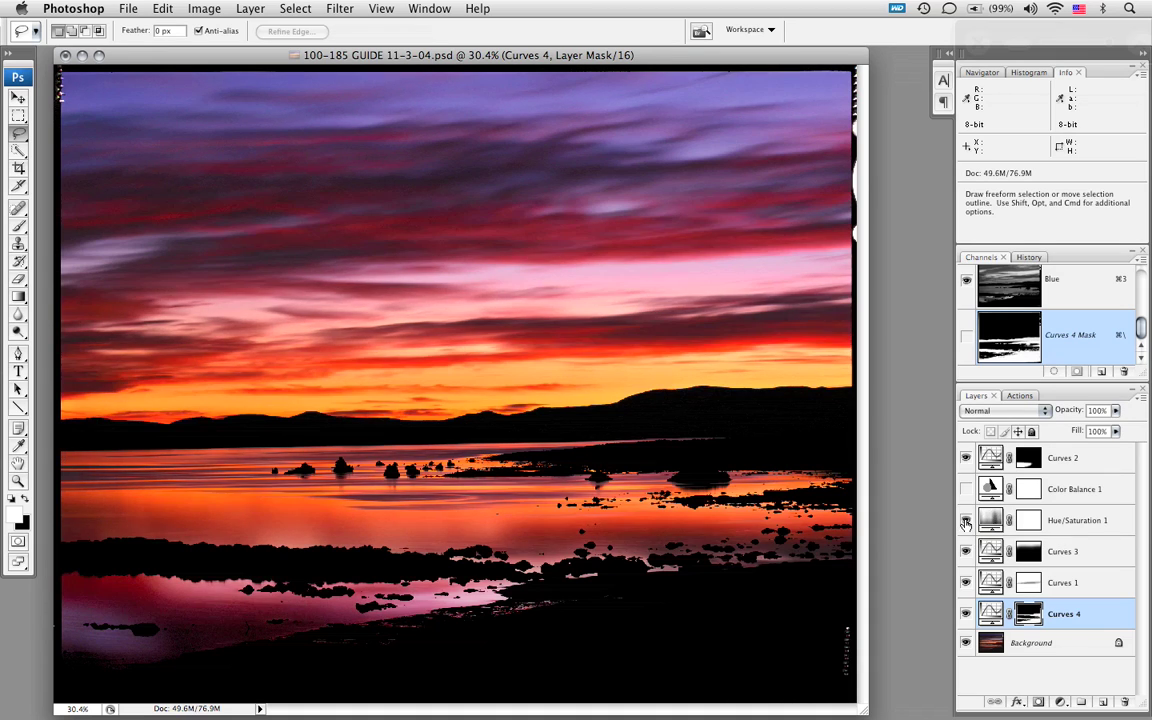
{"action": "left_click", "coordinate": [966, 521]}
{"action": "left_click", "coordinate": [966, 522]}
- Examine the Hue/Saturation 1 layer's Master settings and its Reds 2 color range
{"action": "double_click", "coordinate": [990, 520]}
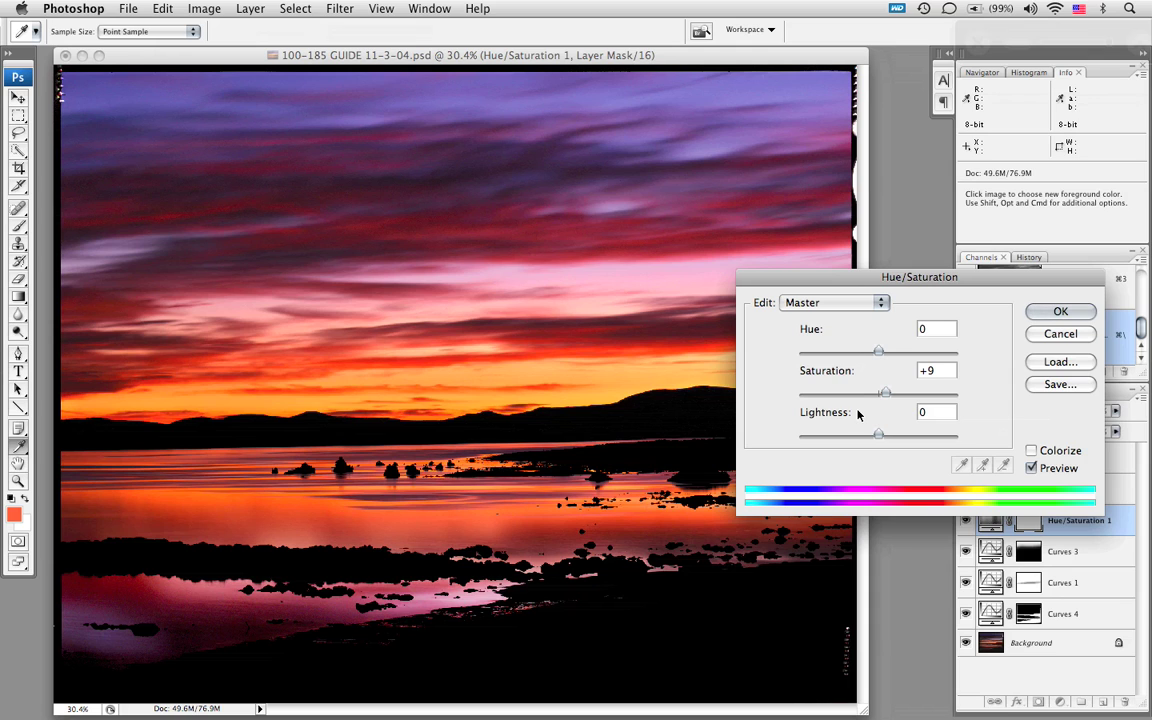
{"action": "left_click", "coordinate": [866, 303]}
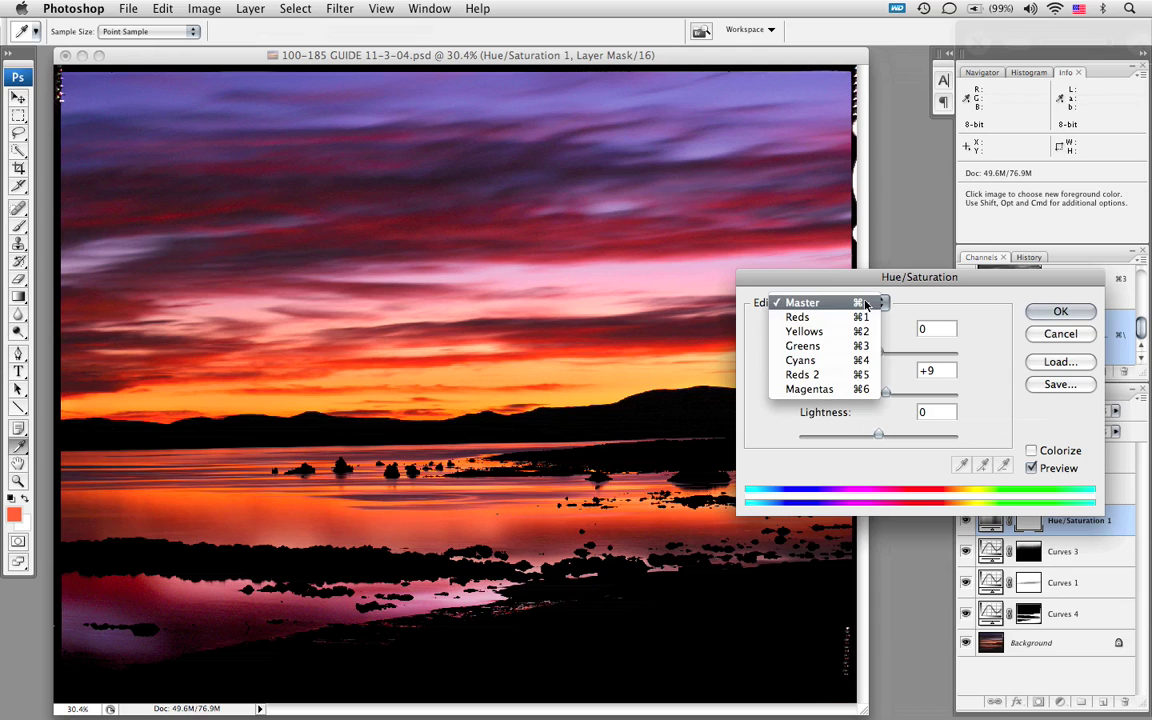
{"action": "left_click", "coordinate": [828, 376]}
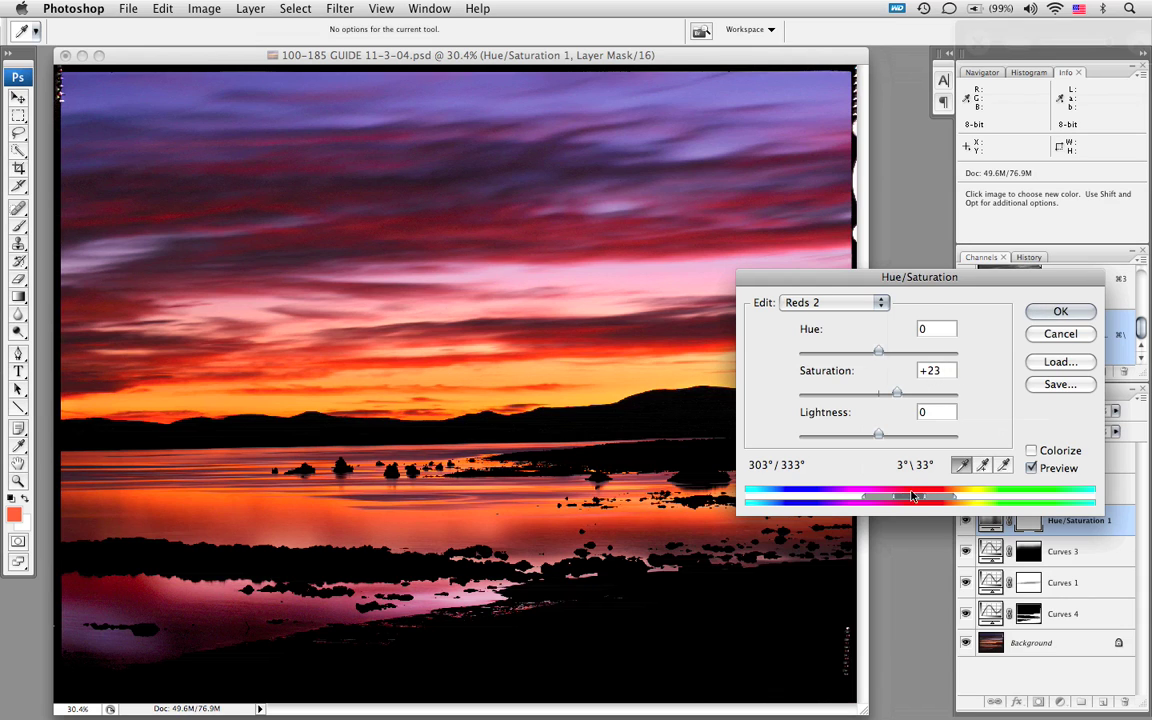
- Try a saturation of 0 for the Reds 2 range, restoring the original value after comparing the effect
{"action": "double_click", "coordinate": [943, 374]}
{"action": "type", "text": "0"}
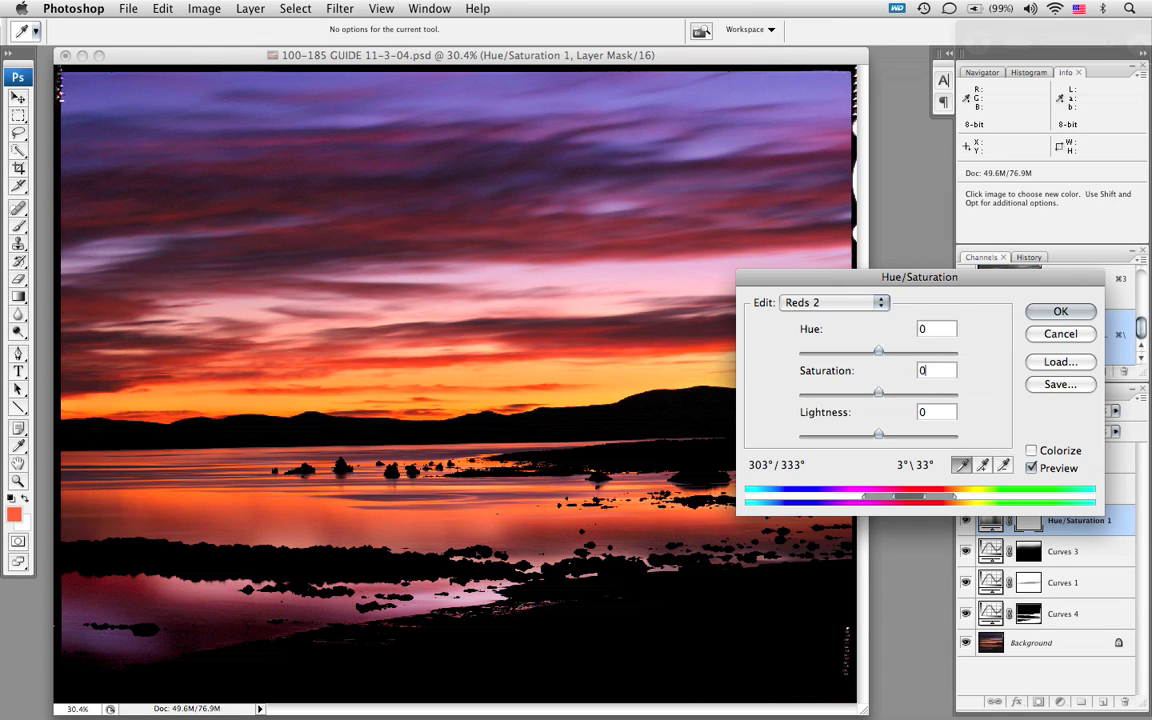
{"action": "key", "text": "super+z"}
{"action": "key", "text": "super+z"}
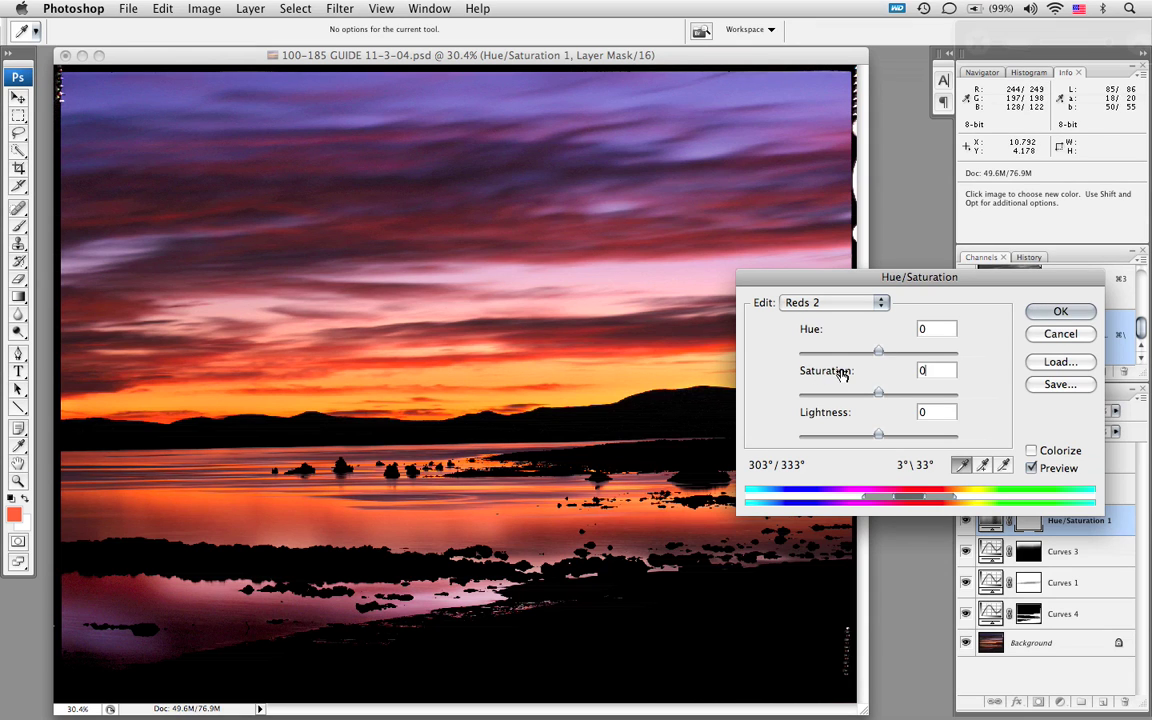
{"action": "left_click_drag", "start_coordinate": [841, 374], "coordinate": [843, 375]}
- Compare the Reds and Reds 2 color ranges in the Hue/Saturation settings, ending on Reds 2
{"action": "left_click", "coordinate": [850, 302]}
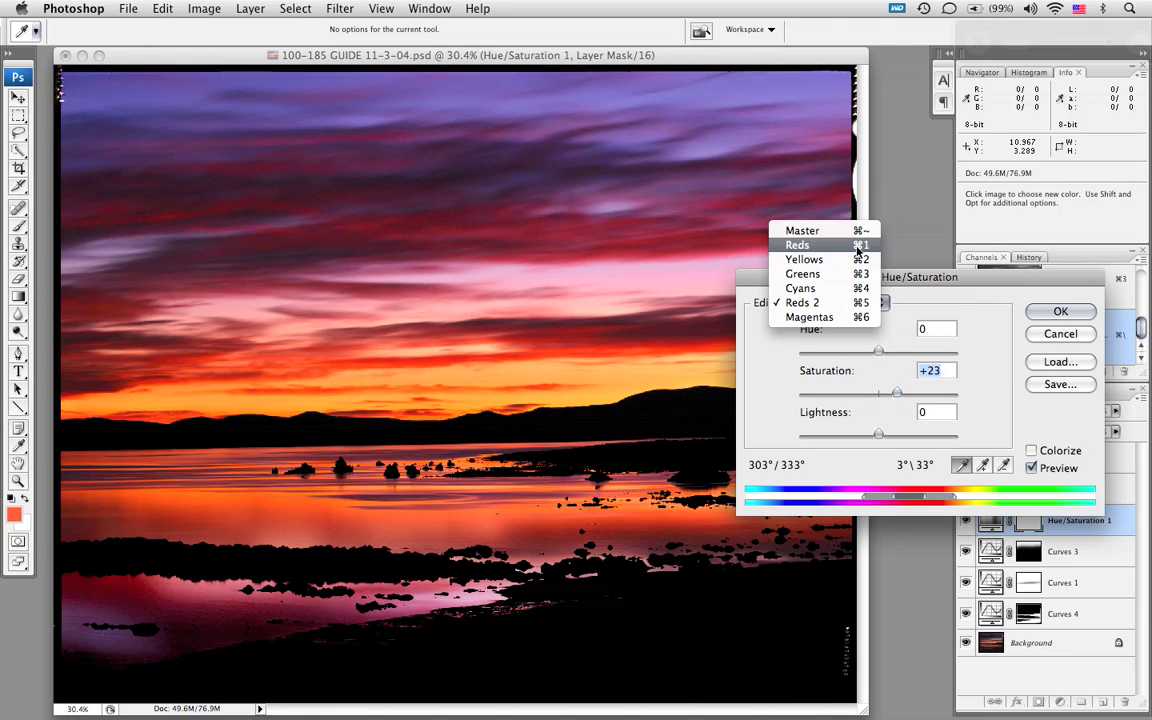
{"action": "left_click", "coordinate": [819, 245]}
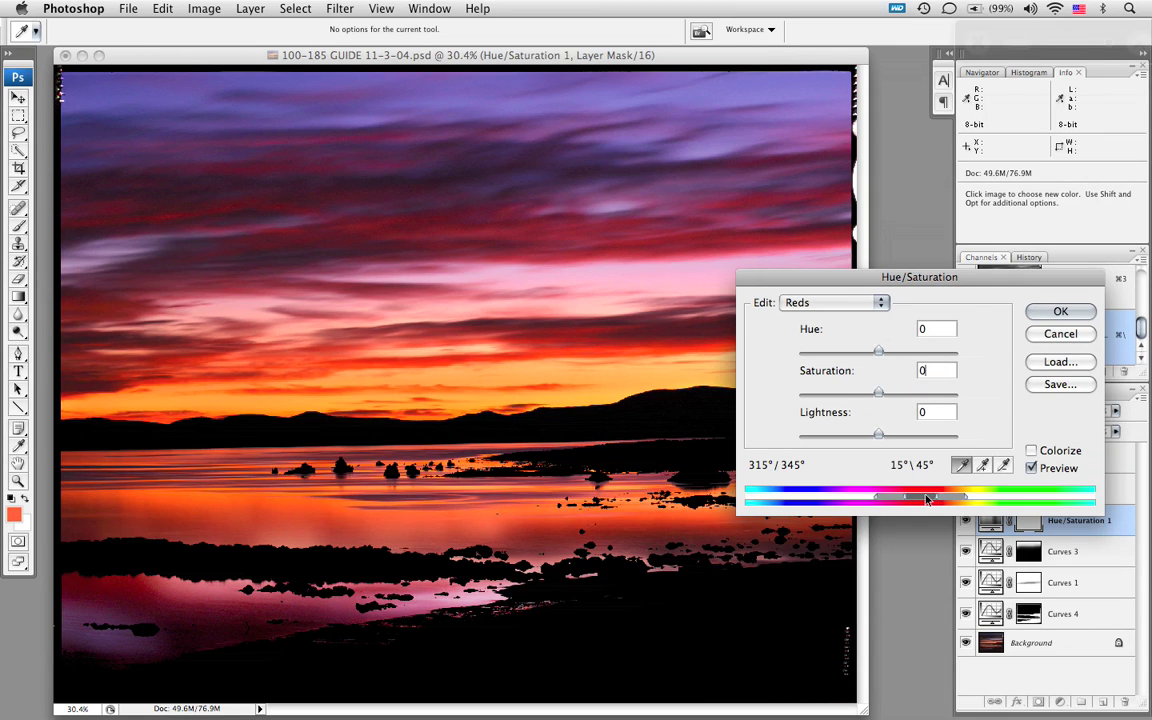
{"action": "left_click", "coordinate": [845, 303]}
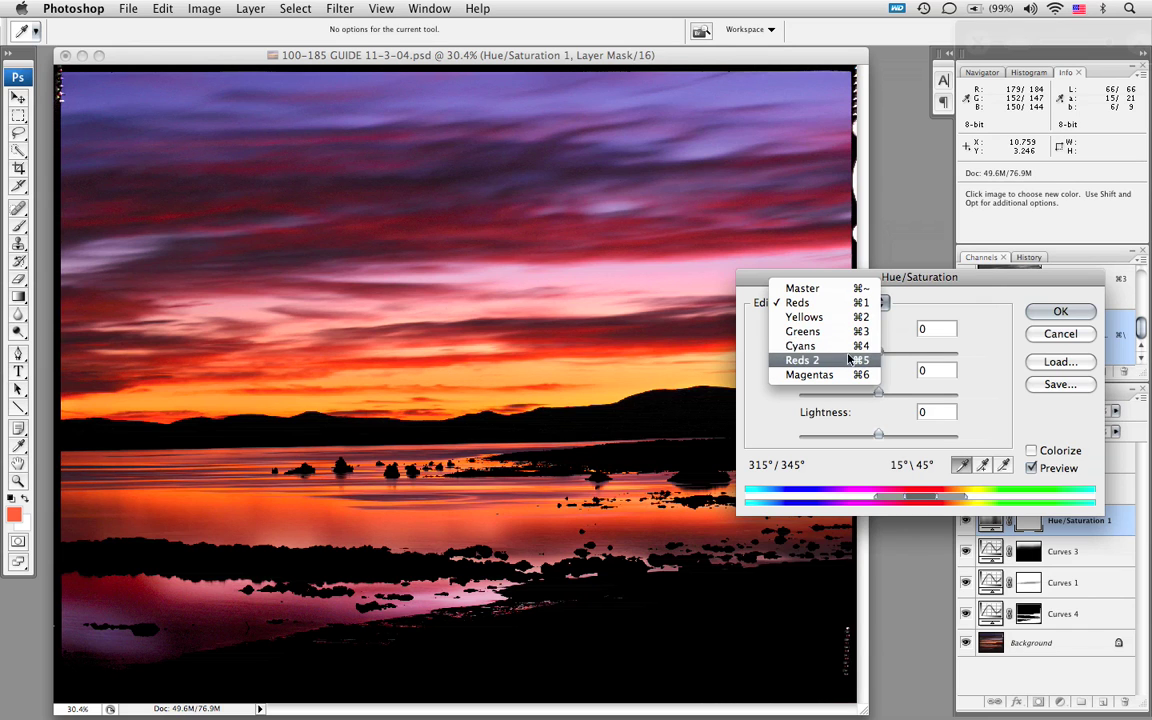
{"action": "left_click", "coordinate": [848, 359]}
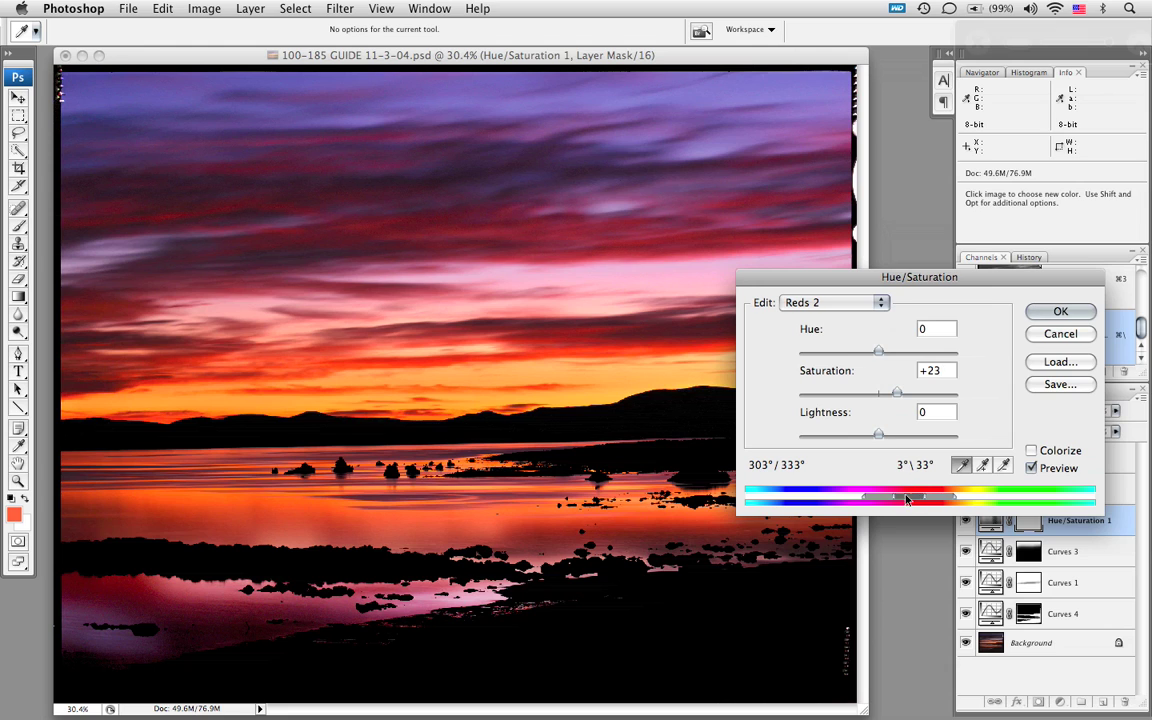
{"action": "left_click", "coordinate": [853, 306]}
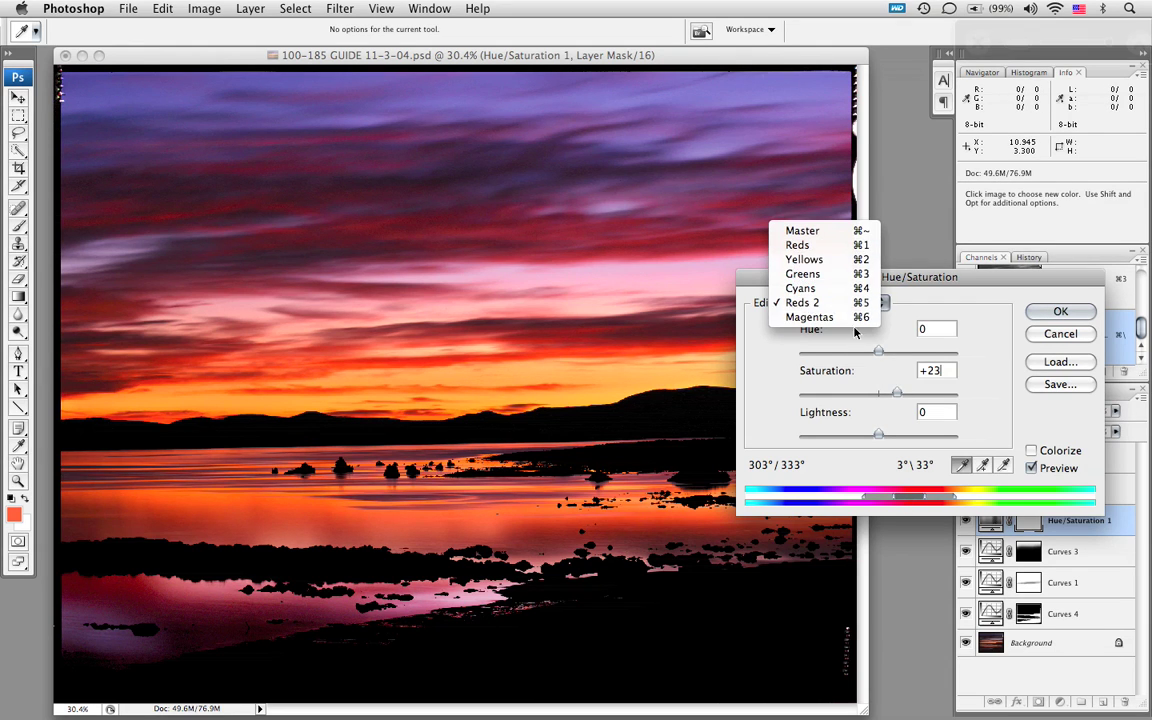
{"action": "left_click", "coordinate": [853, 337]}
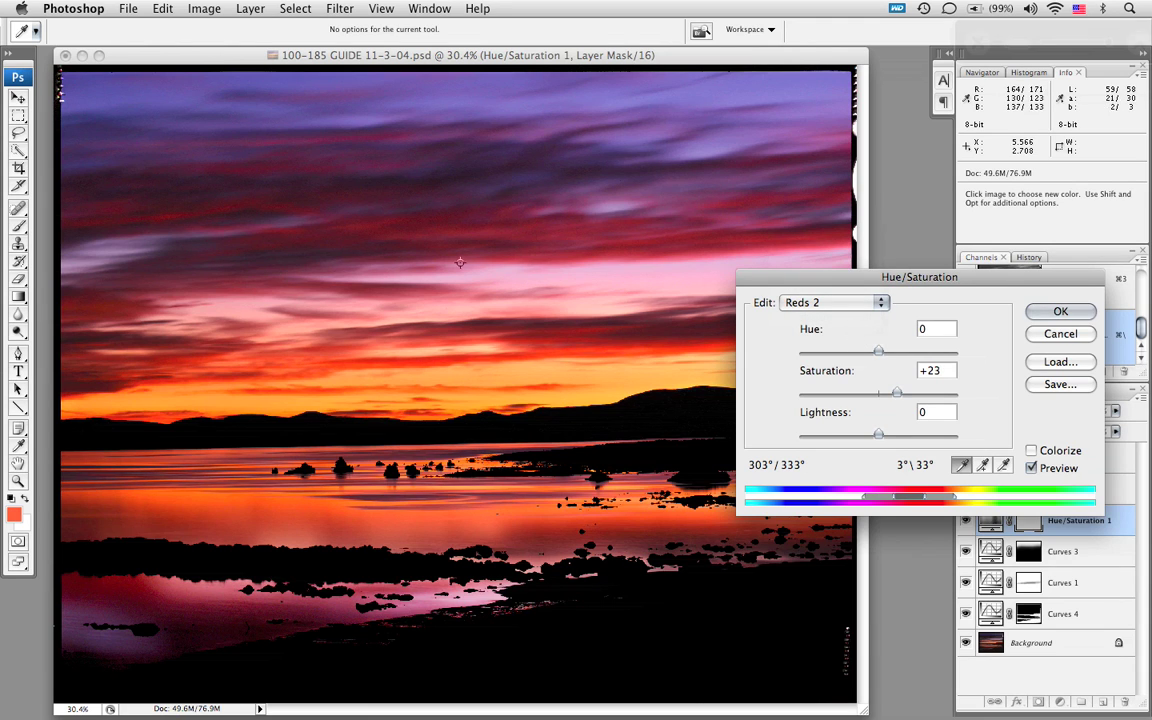
- Try retargeting the Reds 2 range by sampling clouds, the yellow horizon and blue sky in the image, and reset the Hue/Saturation settings
{"action": "left_click", "coordinate": [455, 228]}
{"action": "left_click", "coordinate": [476, 375]}
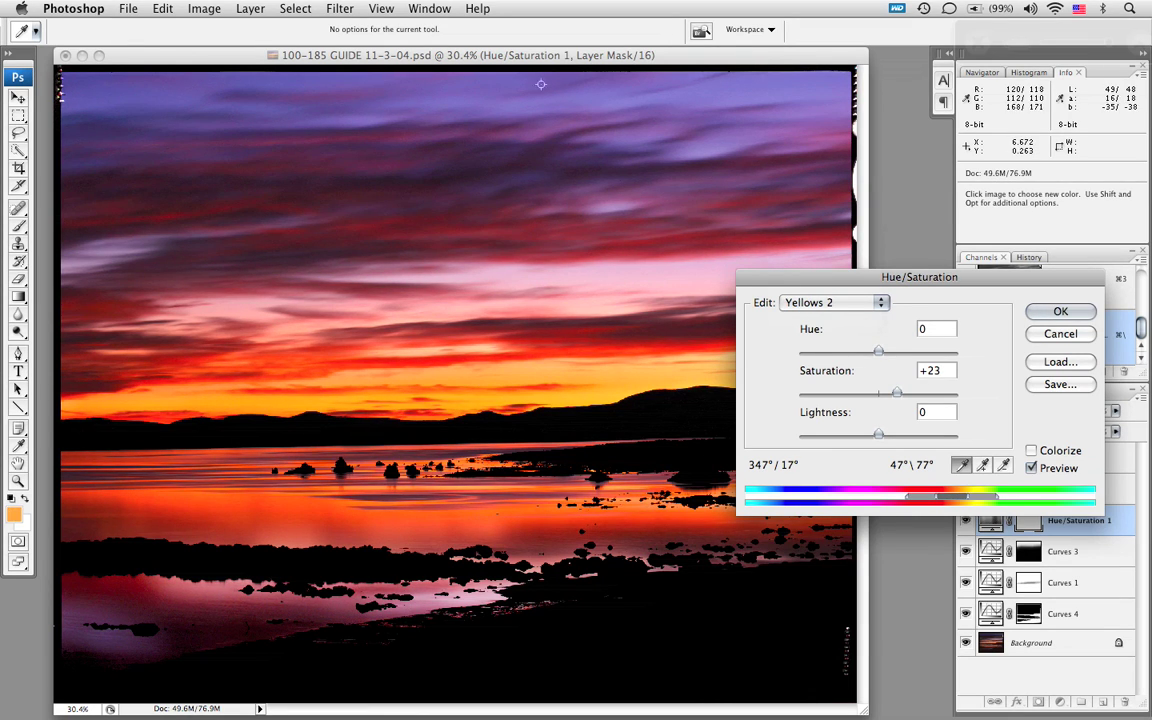
{"action": "left_click", "coordinate": [573, 99]}
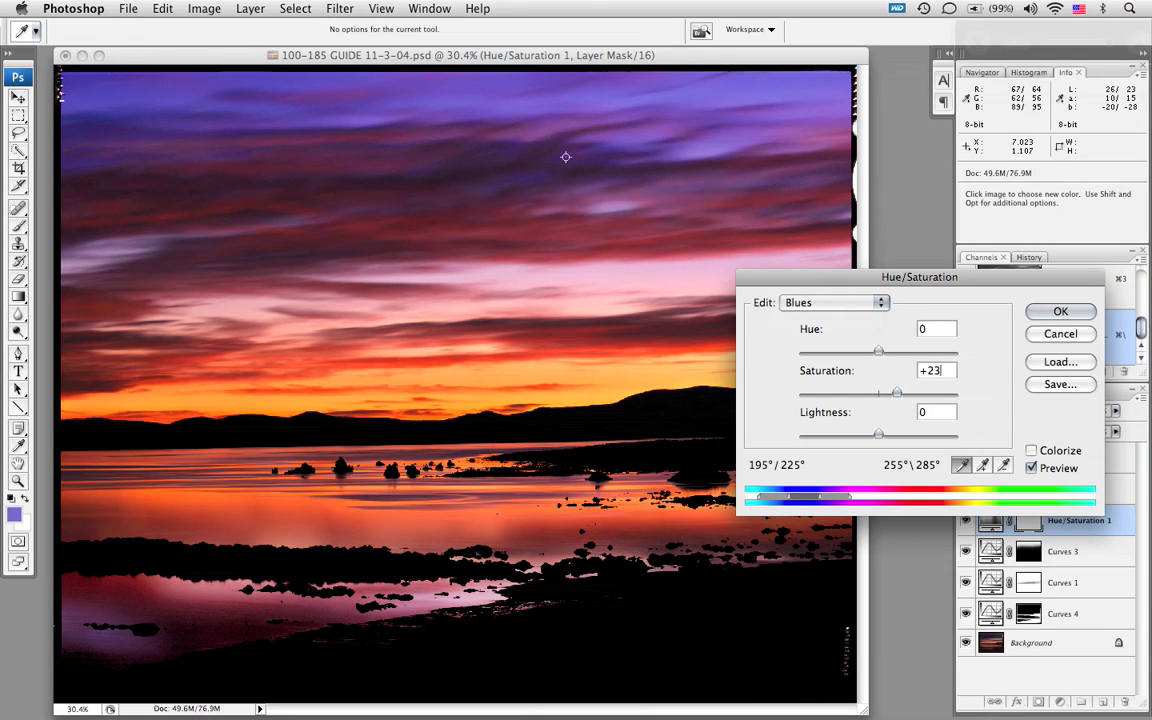
{"action": "left_click", "coordinate": [594, 277]}
{"action": "left_click", "coordinate": [514, 325]}
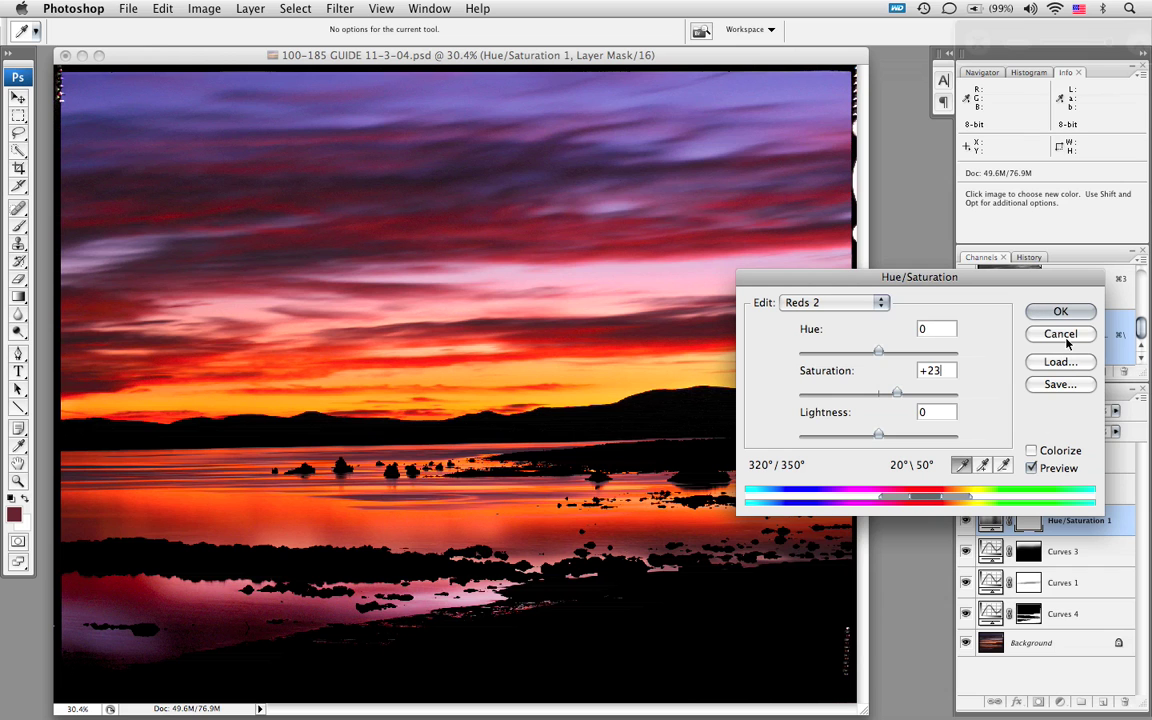
{"action": "key", "text": "alt"}
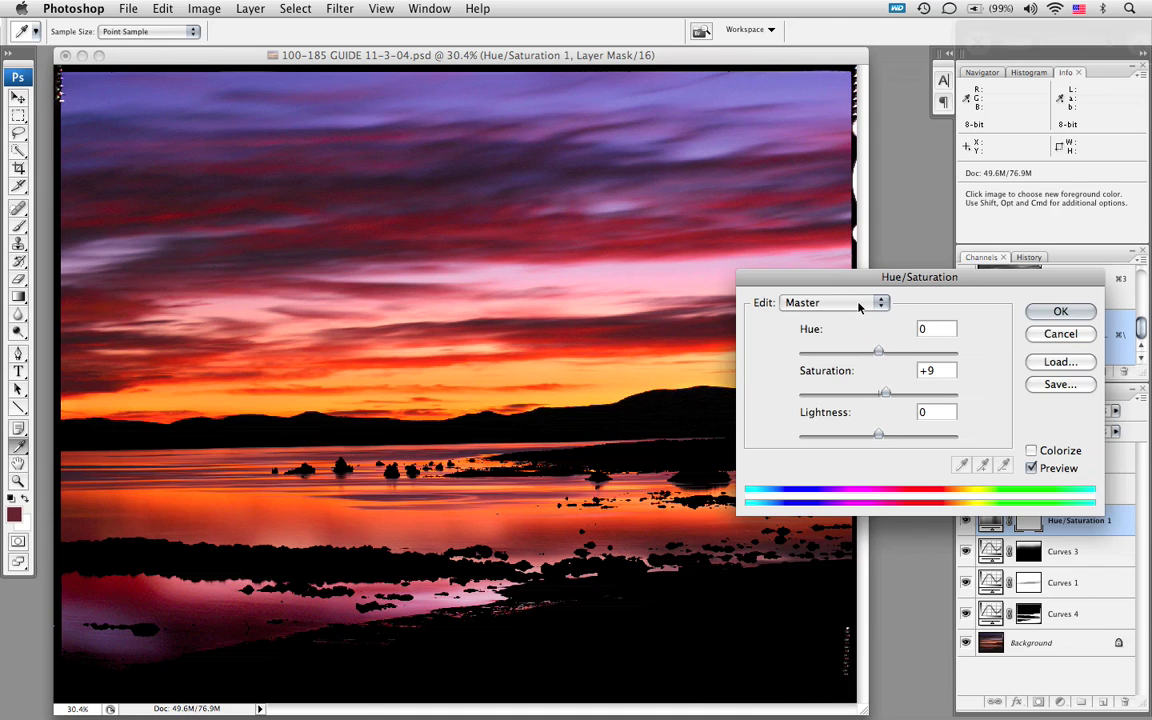
- Review the Reds 2 color range in the Hue/Saturation settings and accept the dialog
{"action": "left_click", "coordinate": [860, 303]}
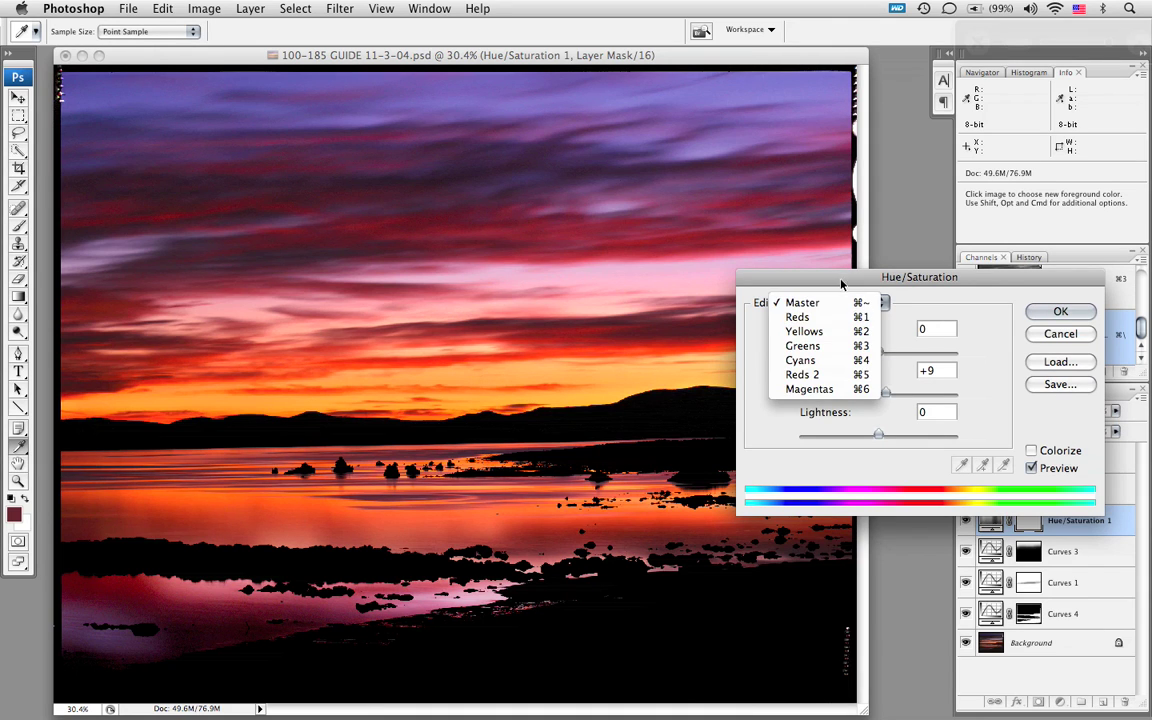
{"action": "left_click", "coordinate": [858, 303]}
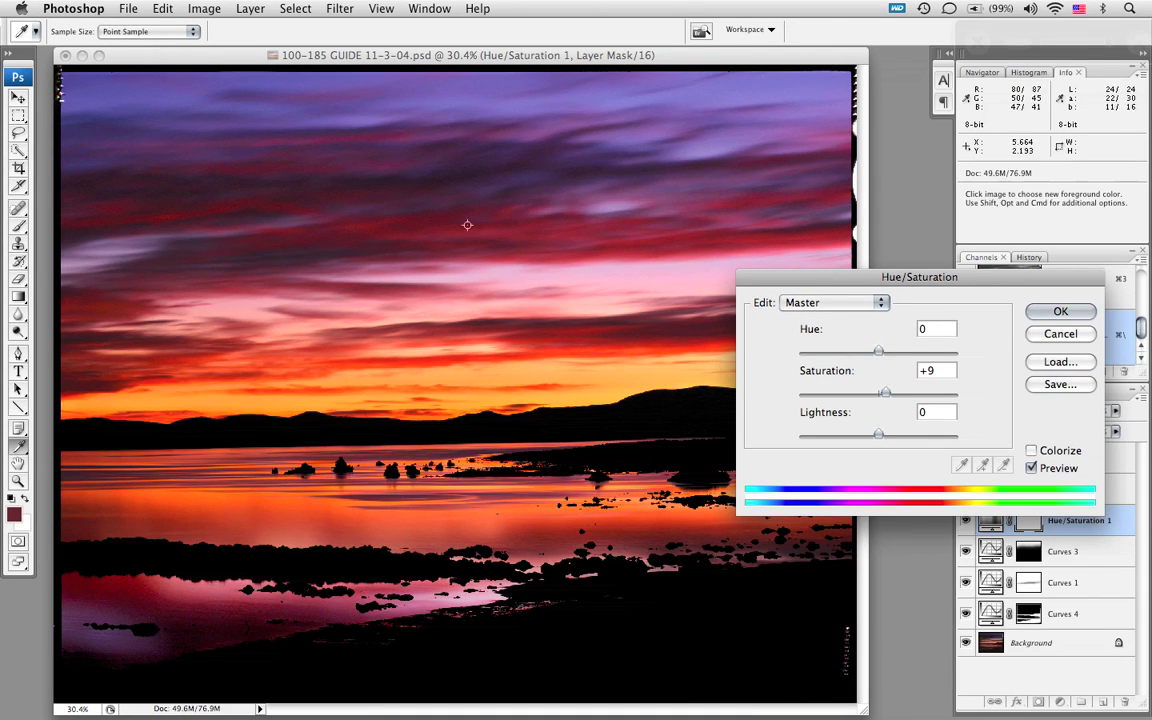
{"action": "left_click", "coordinate": [843, 303]}
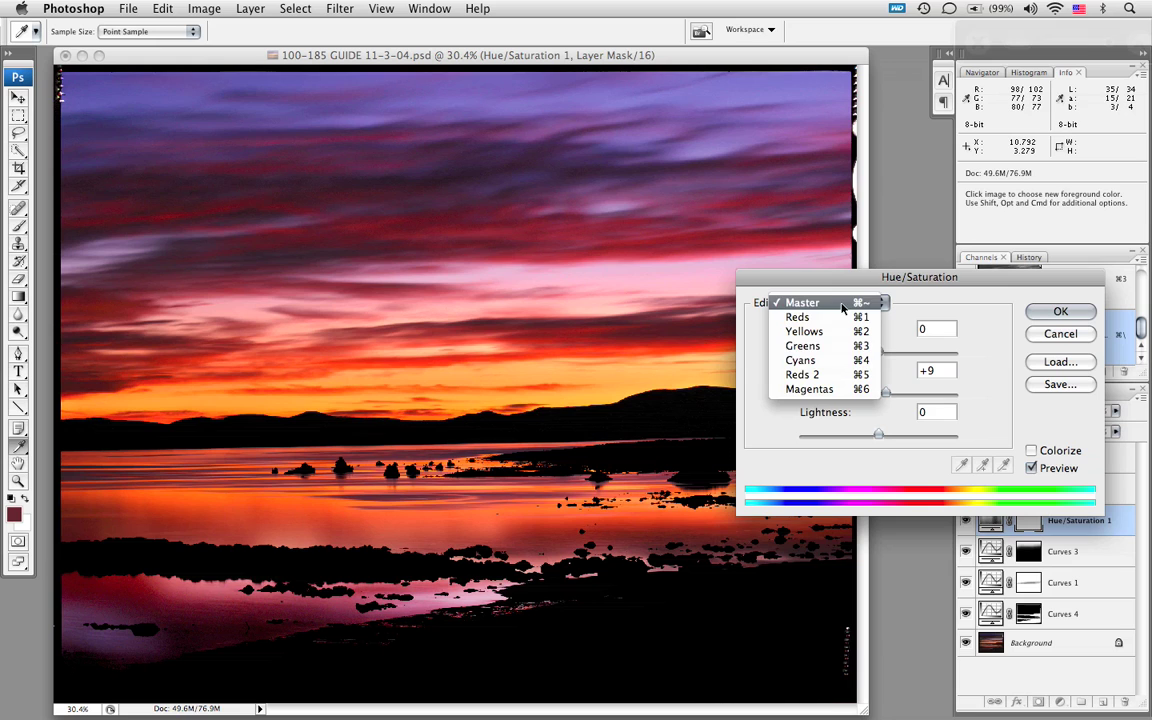
{"action": "left_click", "coordinate": [843, 374]}
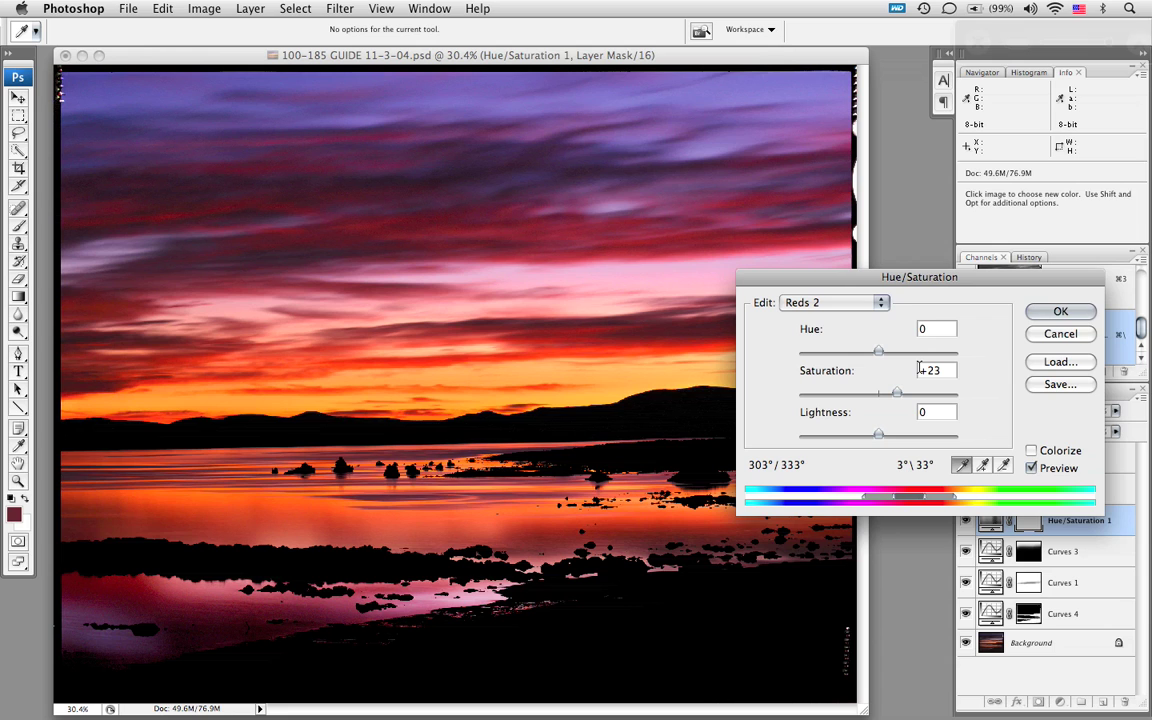
{"action": "left_click", "coordinate": [1058, 312]}
{"action": "key", "text": "l"}
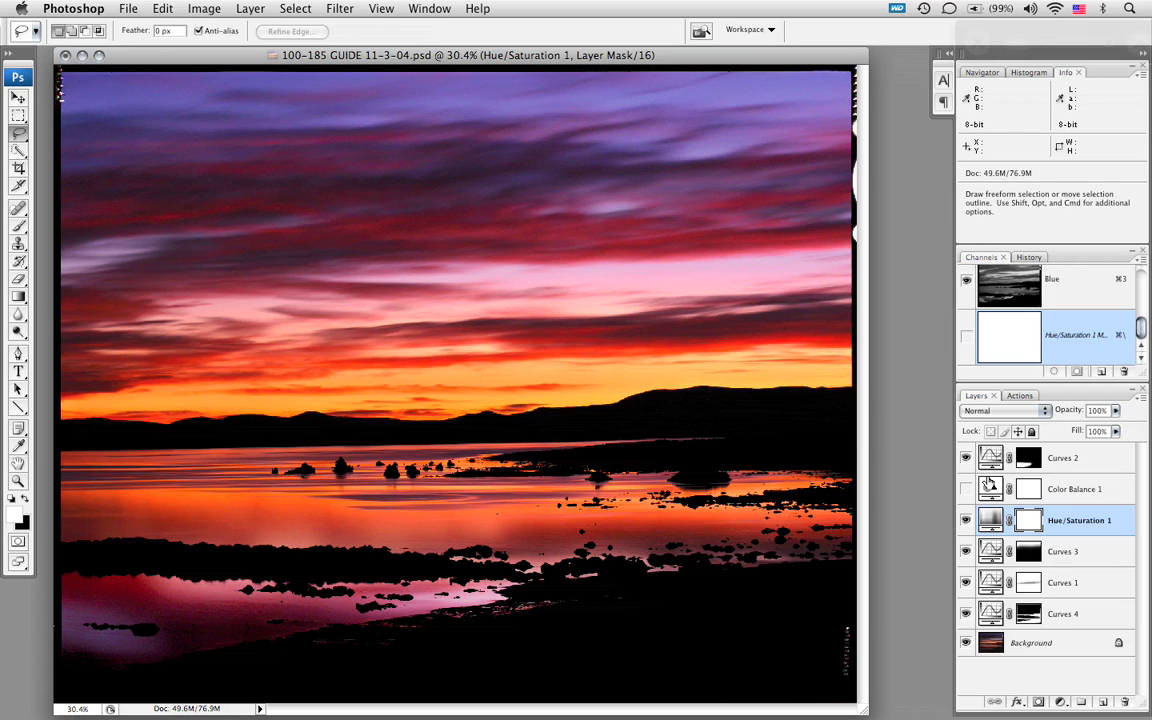
- Compare the photo with and without the Color Balance 1 layer, including a close-up of the upper sky, and leave the layer shown
{"action": "left_click", "coordinate": [965, 489]}
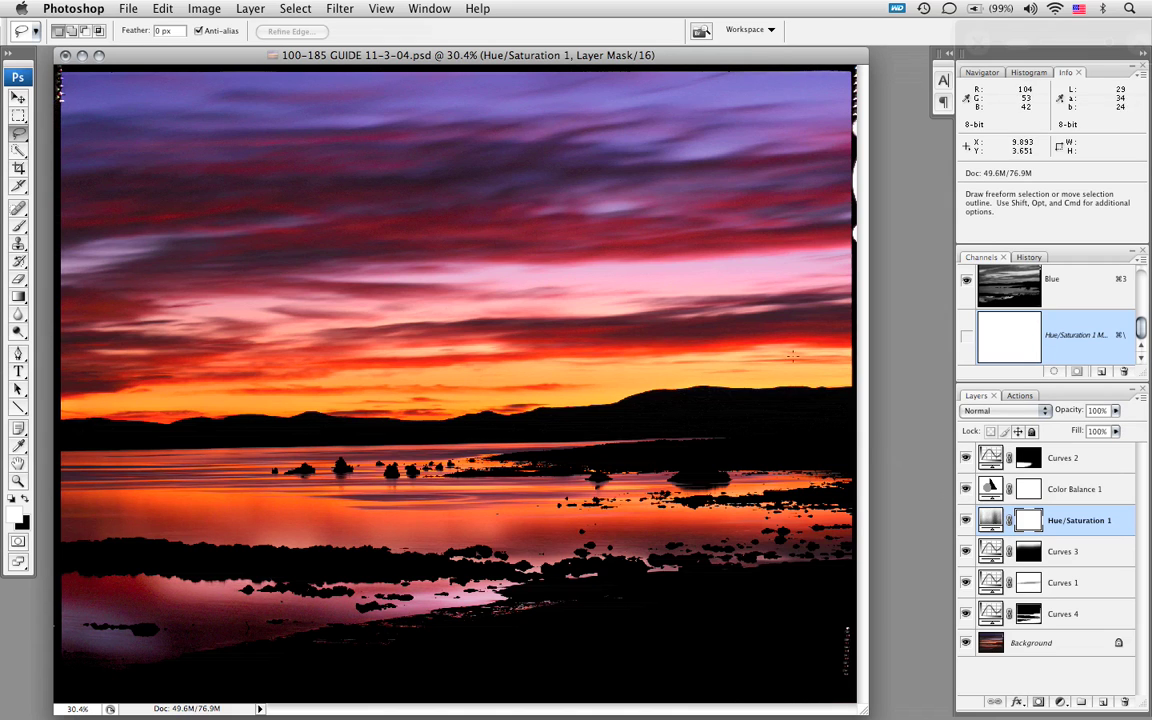
{"action": "left_click", "coordinate": [967, 489]}
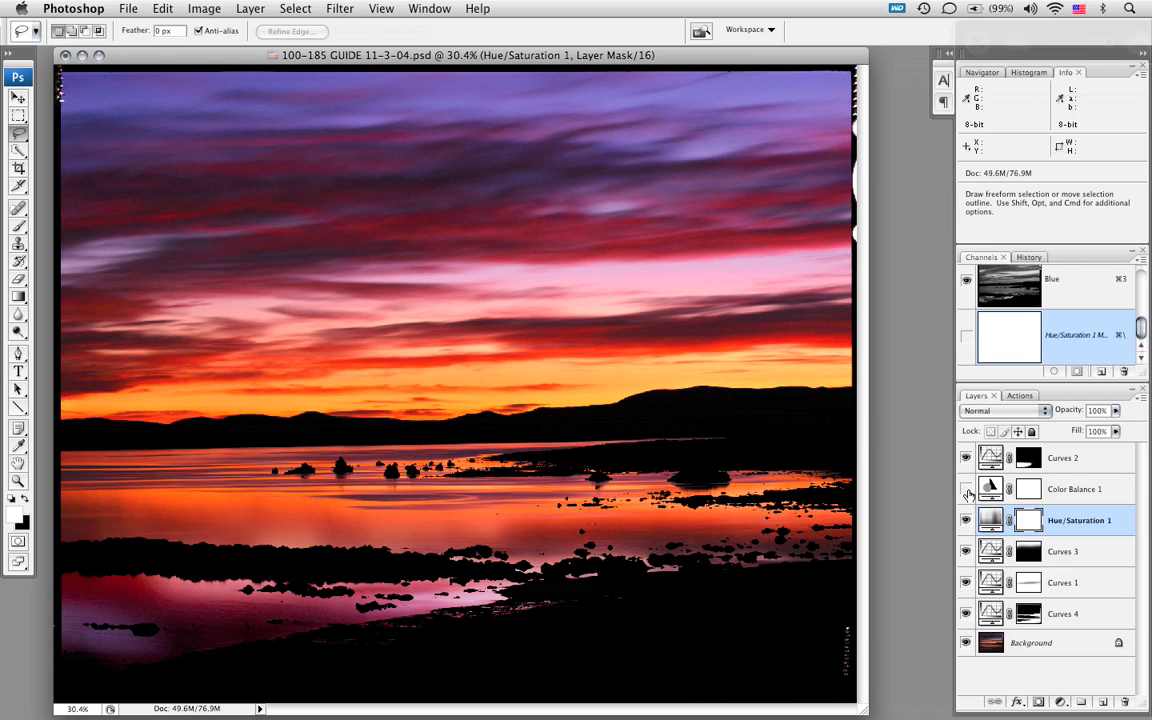
{"action": "left_click_drag", "start_coordinate": [836, 218], "coordinate": [659, 10]}
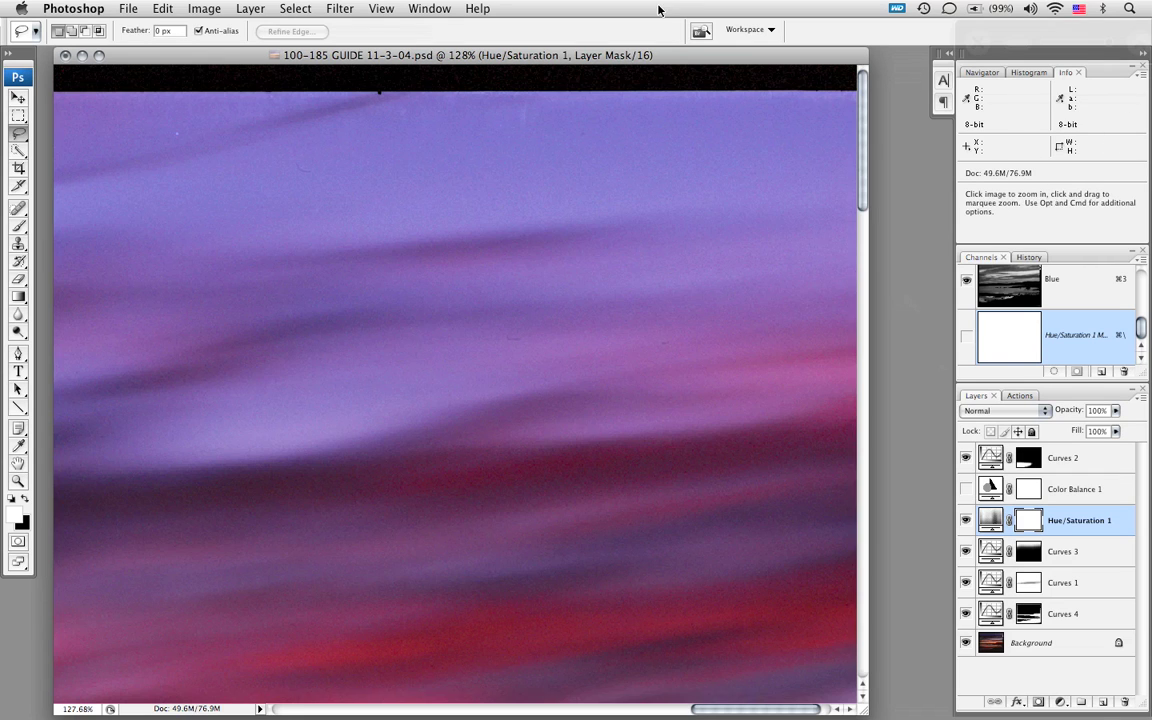
{"action": "left_click", "coordinate": [966, 494]}
{"action": "left_click", "coordinate": [966, 490]}
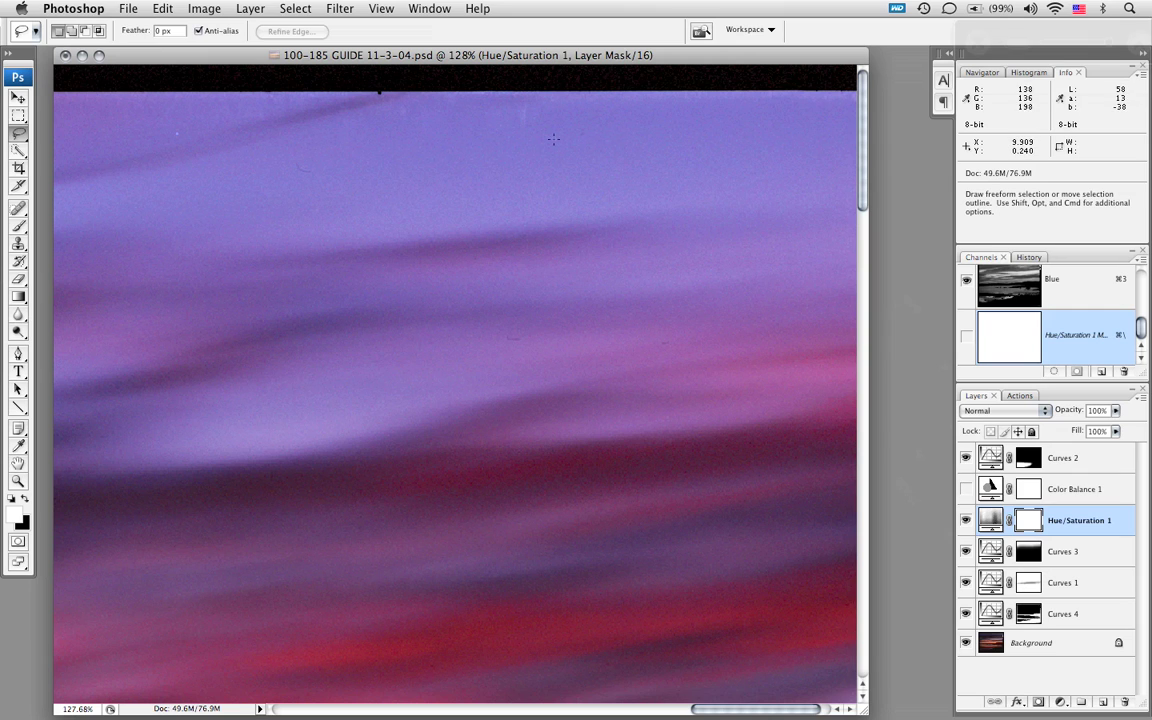
{"action": "left_click", "coordinate": [966, 491]}
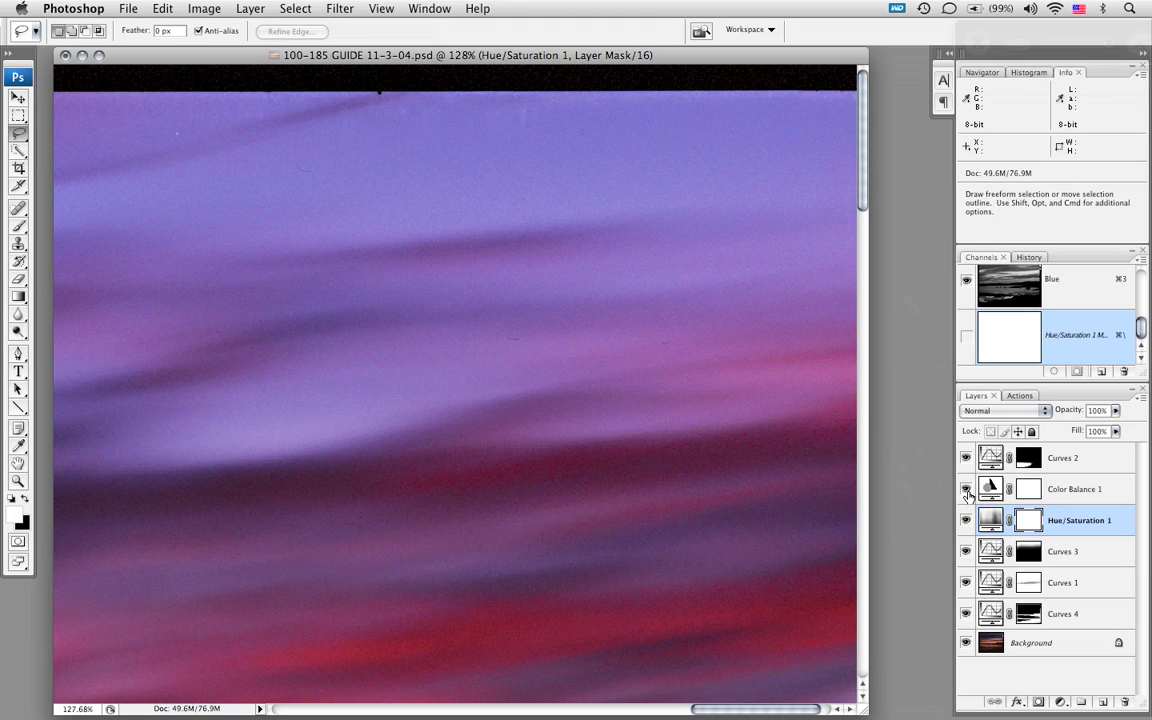
{"action": "left_click", "coordinate": [966, 490]}
{"action": "left_click", "coordinate": [966, 490]}
{"action": "key", "text": "super+0"}
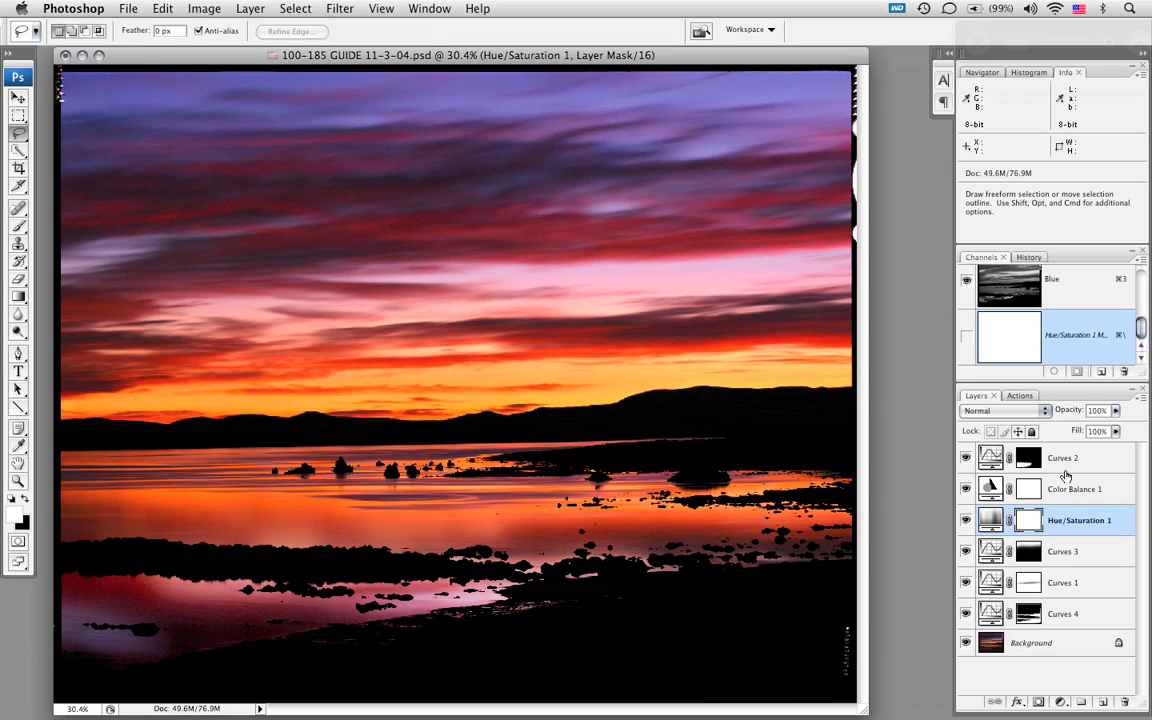
- Examine the Color Balance 1 layer's levels for Shadows, Highlights and Midtones, and accept the settings
{"action": "double_click", "coordinate": [987, 488]}
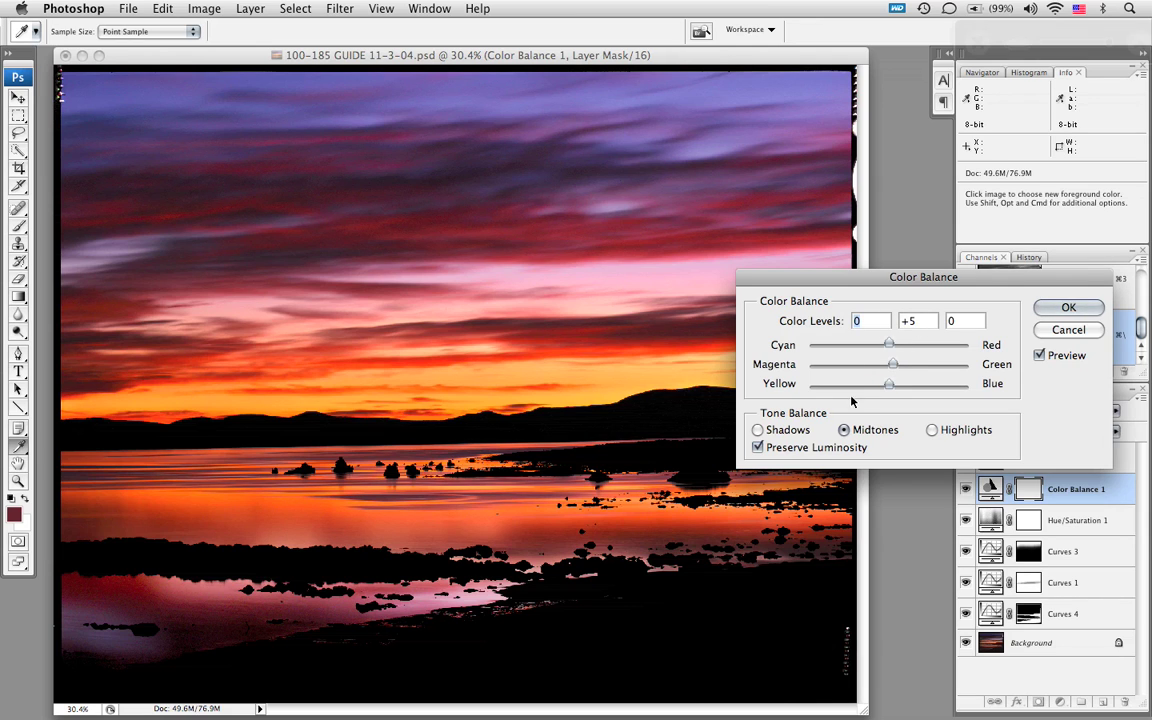
{"action": "left_click", "coordinate": [774, 432]}
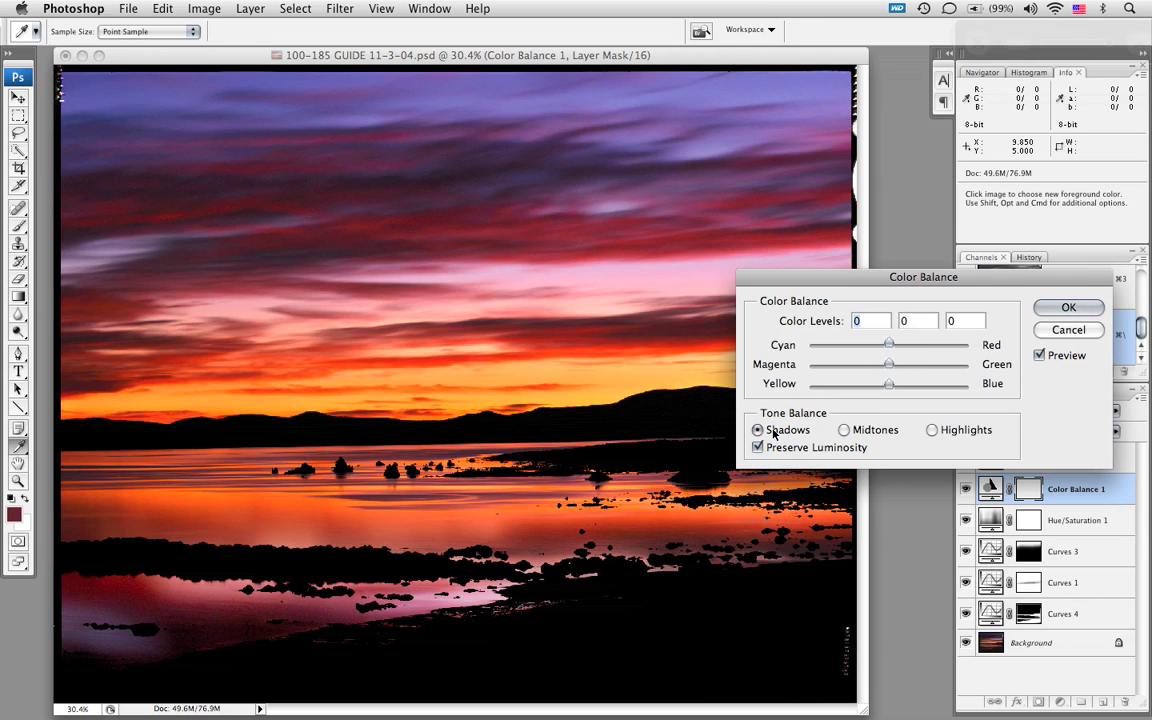
{"action": "left_click", "coordinate": [932, 430]}
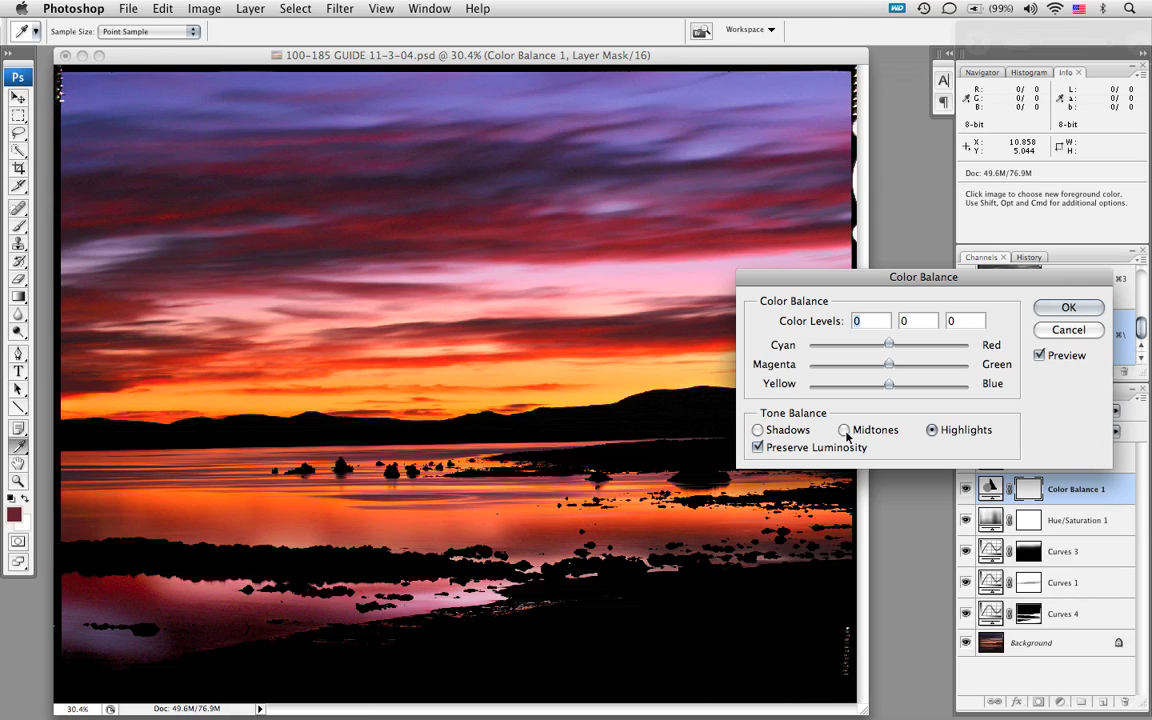
{"action": "left_click", "coordinate": [845, 430]}
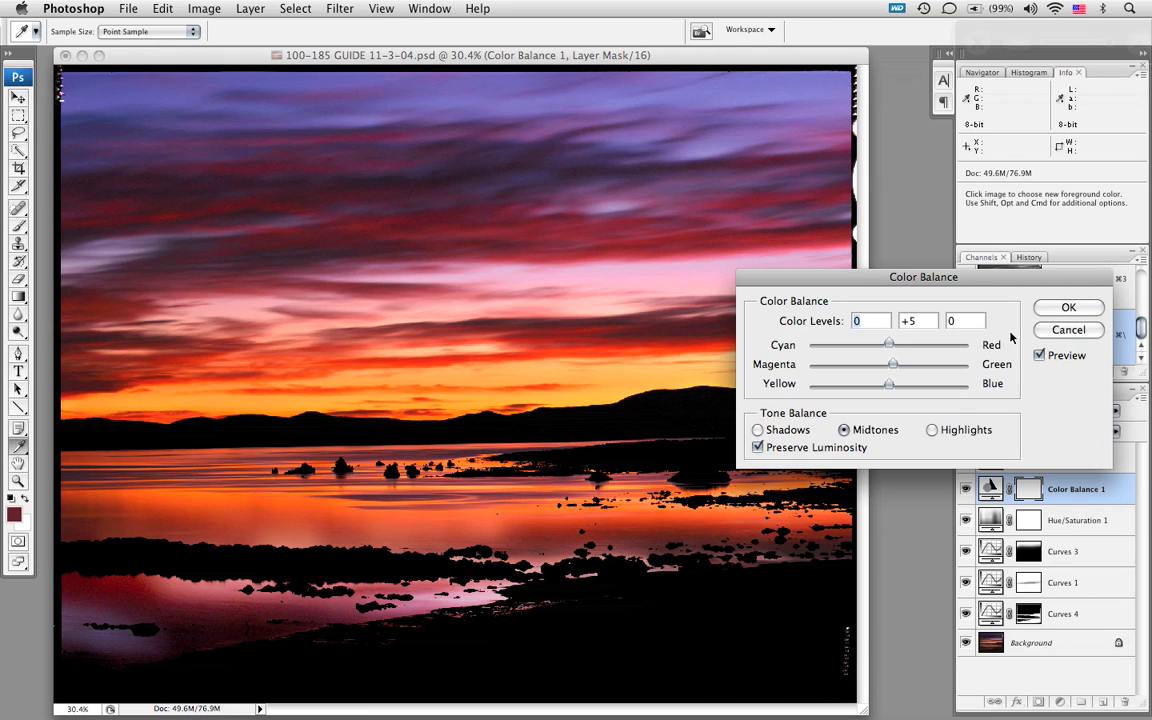
{"action": "key", "text": "Return"}
{"action": "key", "text": "l"}
{"action": "key", "text": "d"}
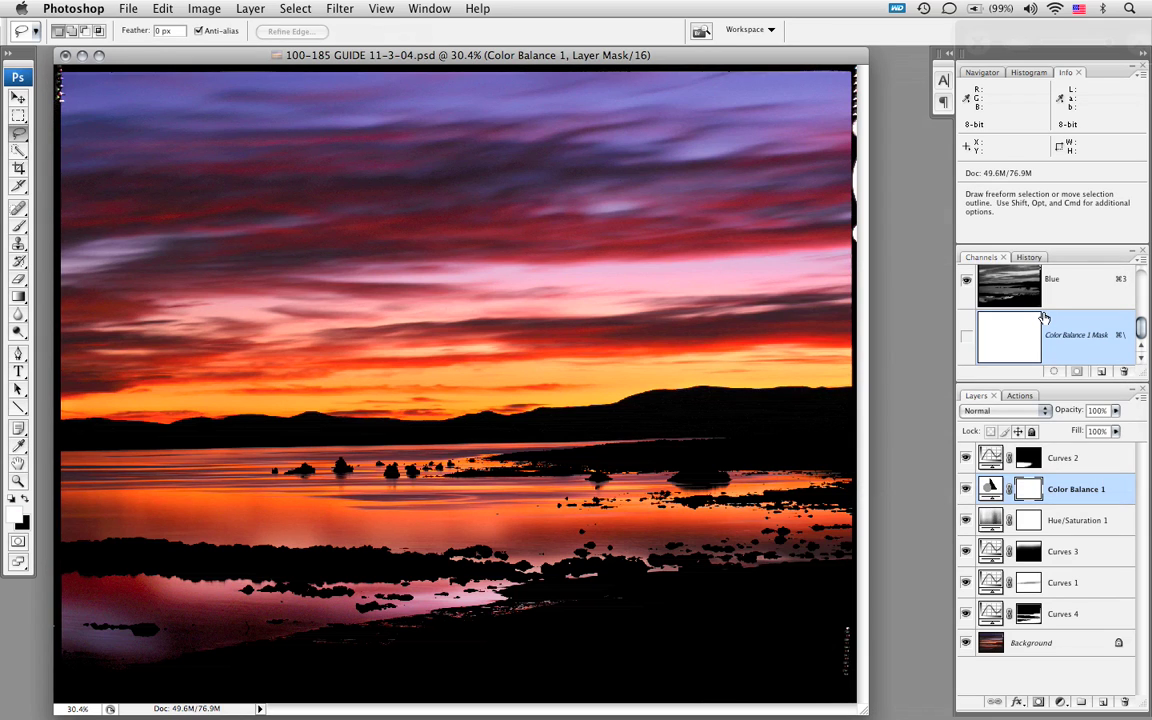